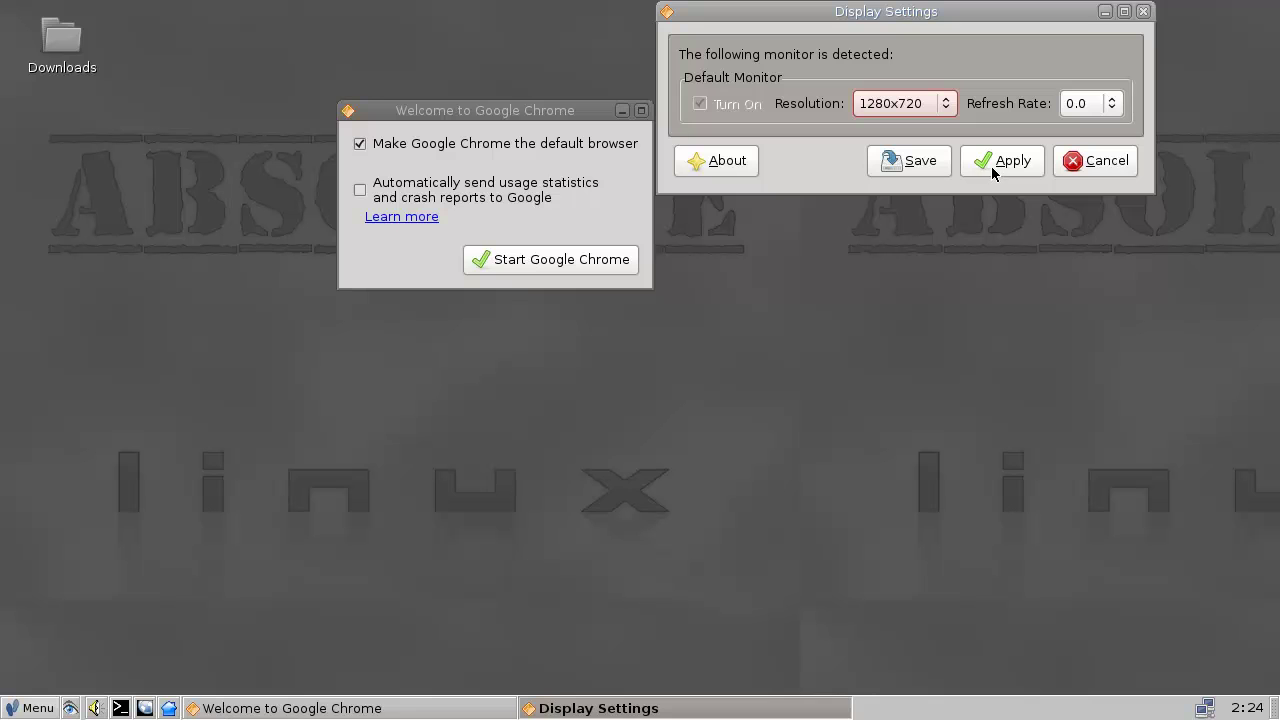
# - Apply the 1280x720 display resolution
pyautogui.click(991, 166)
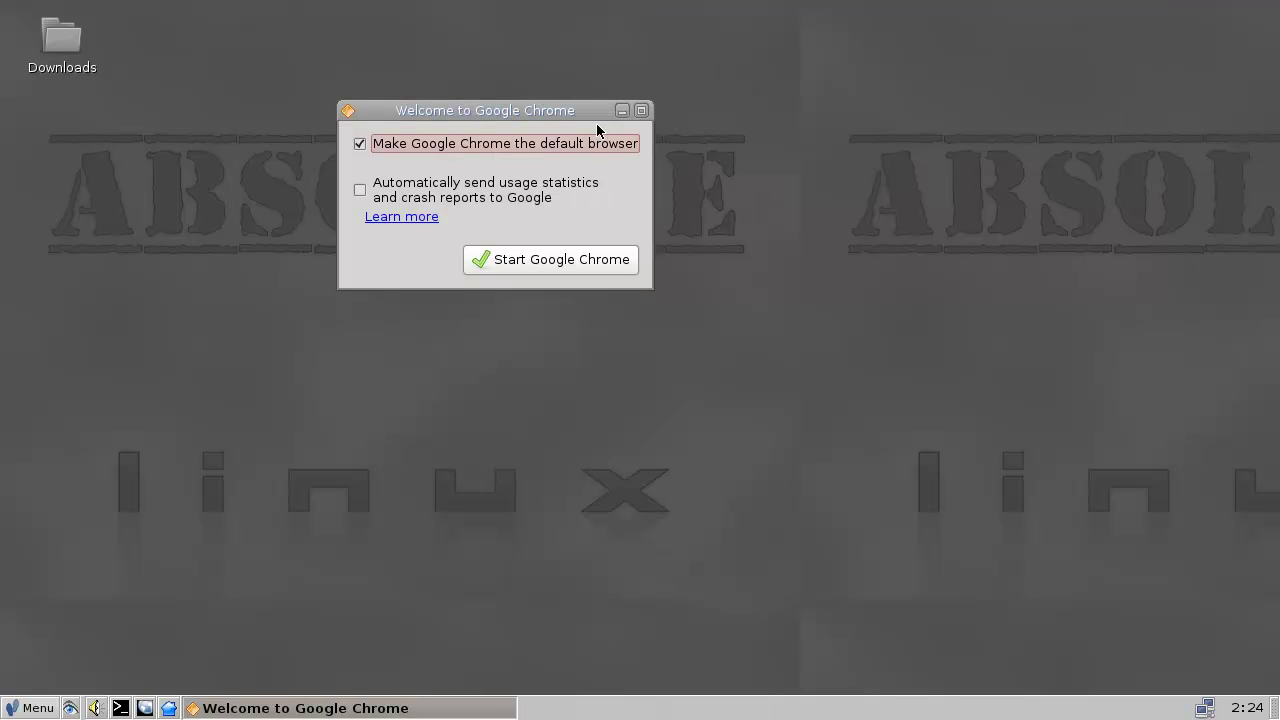
# - Set the desktop wallpaper mode to Center in the desktop settings and apply it
pyautogui.rightClick(718, 212)
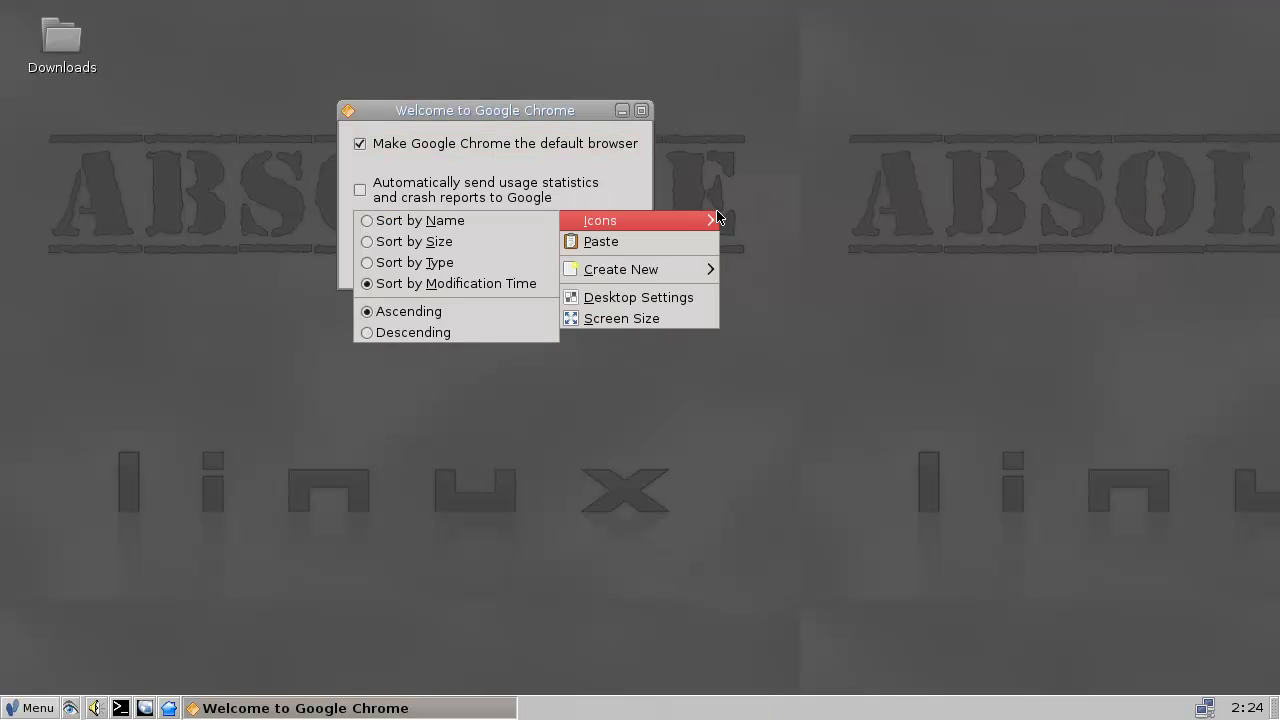
pyautogui.click(640, 298)
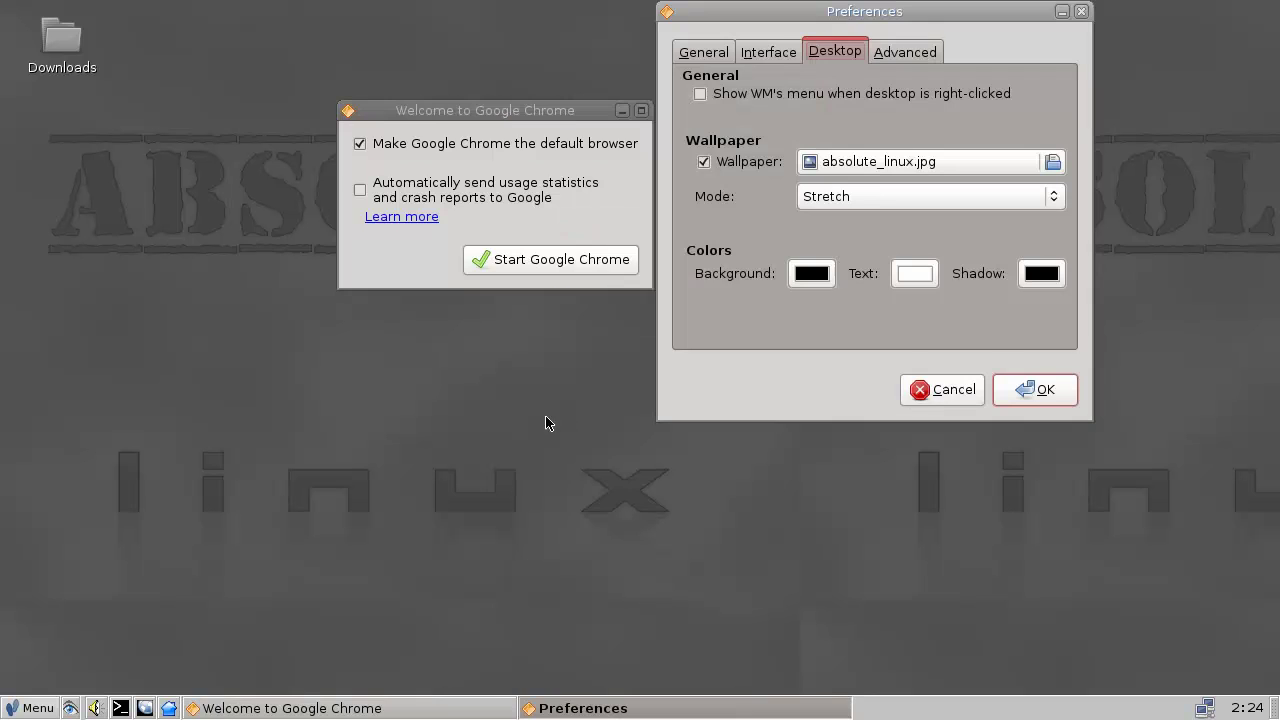
pyautogui.click(872, 197)
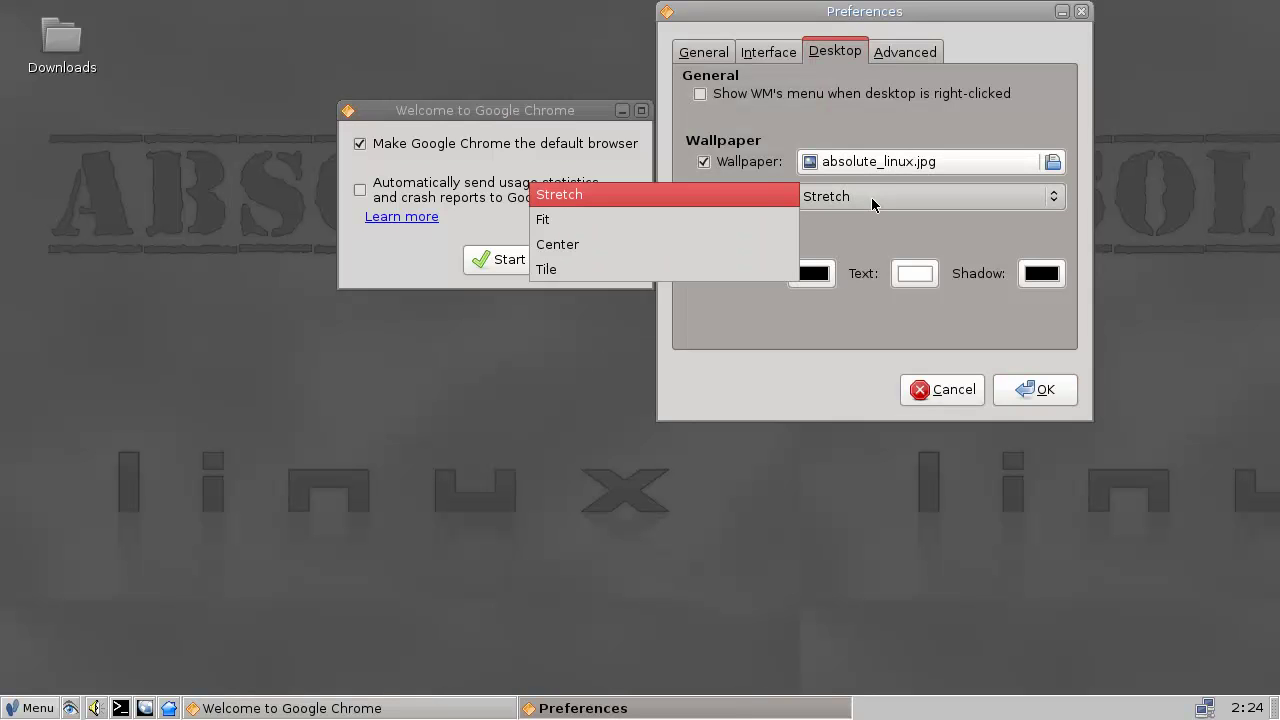
pyautogui.click(655, 219)
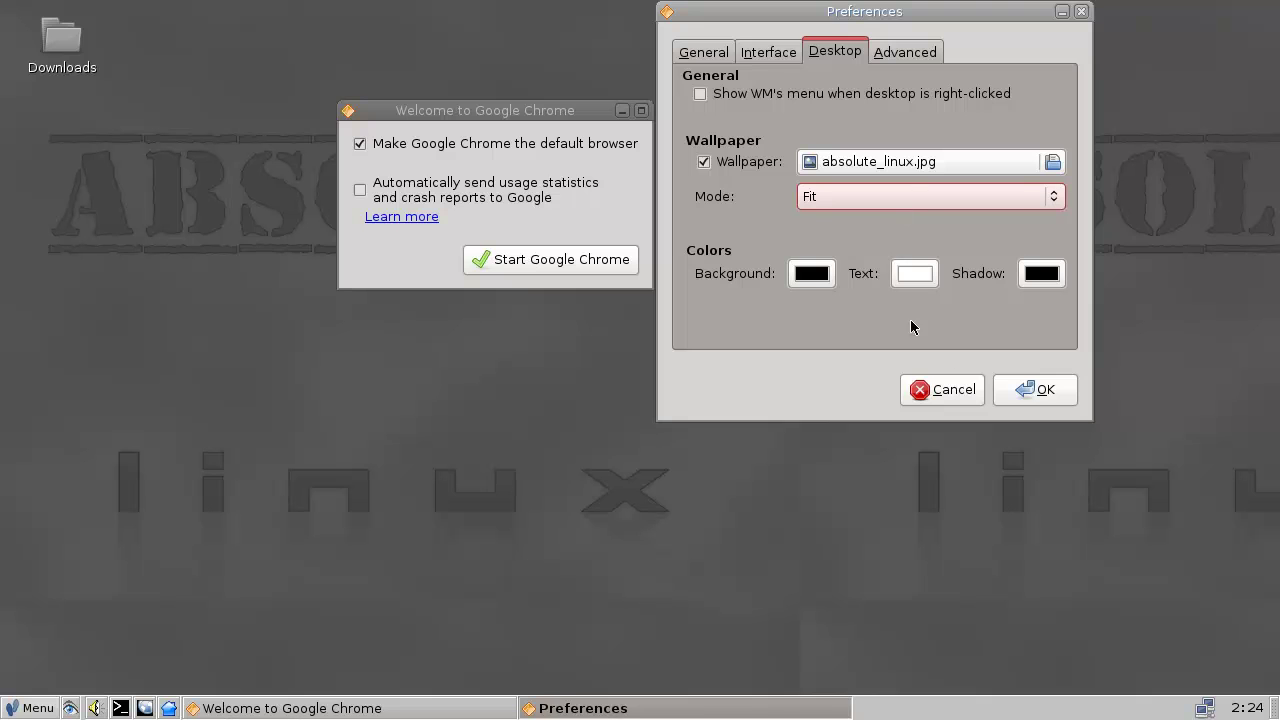
pyautogui.click(925, 200)
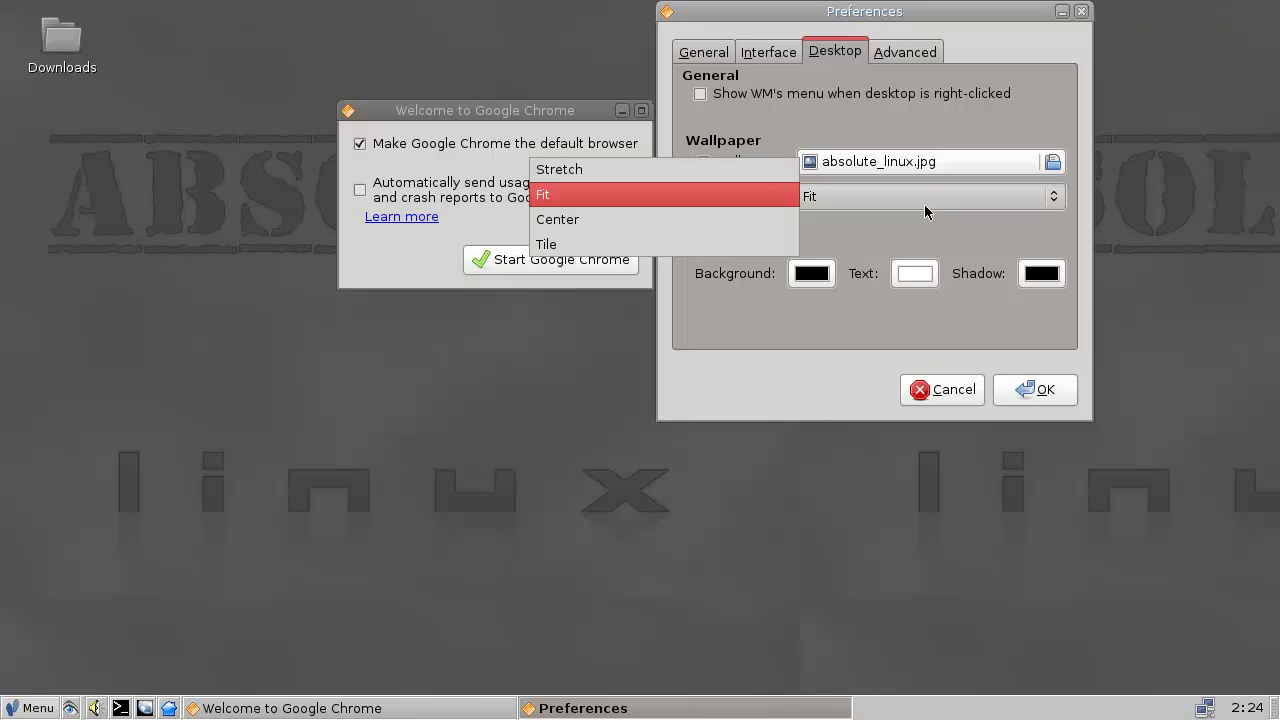
pyautogui.click(708, 223)
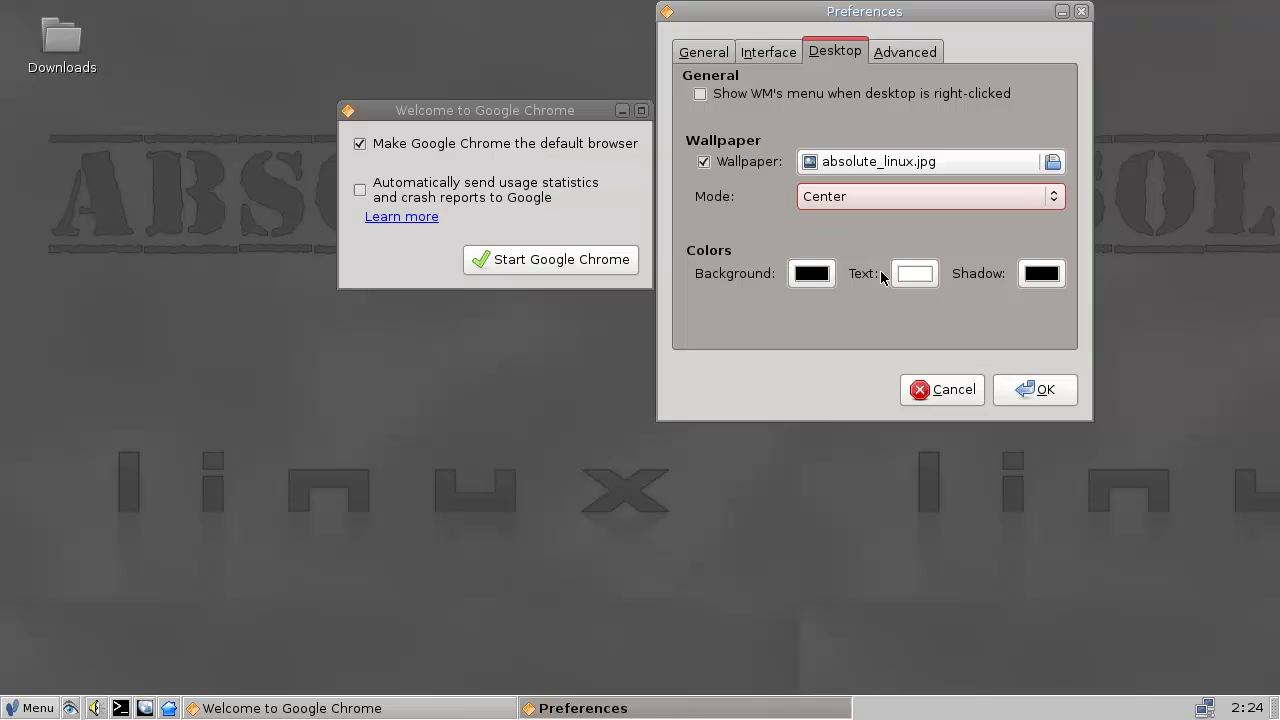
pyautogui.click(1034, 392)
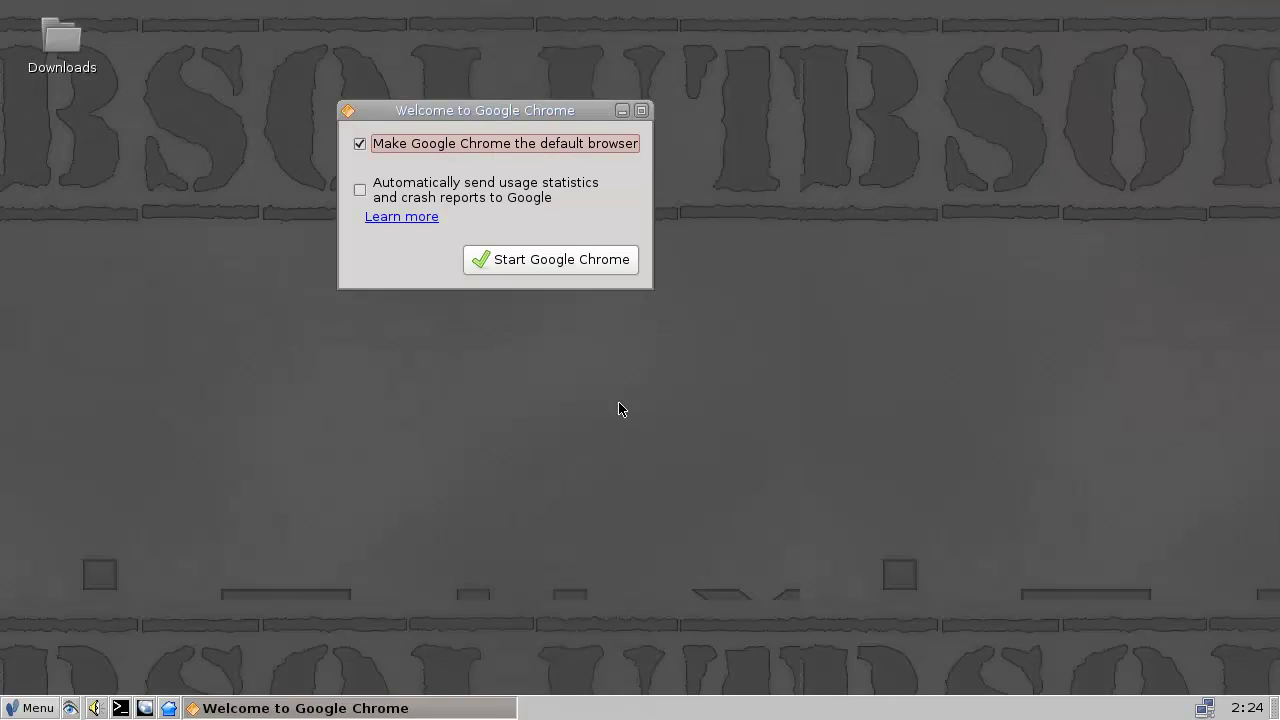
# - Change the desktop wallpaper mode to Fit and apply it
pyautogui.rightClick(511, 405)
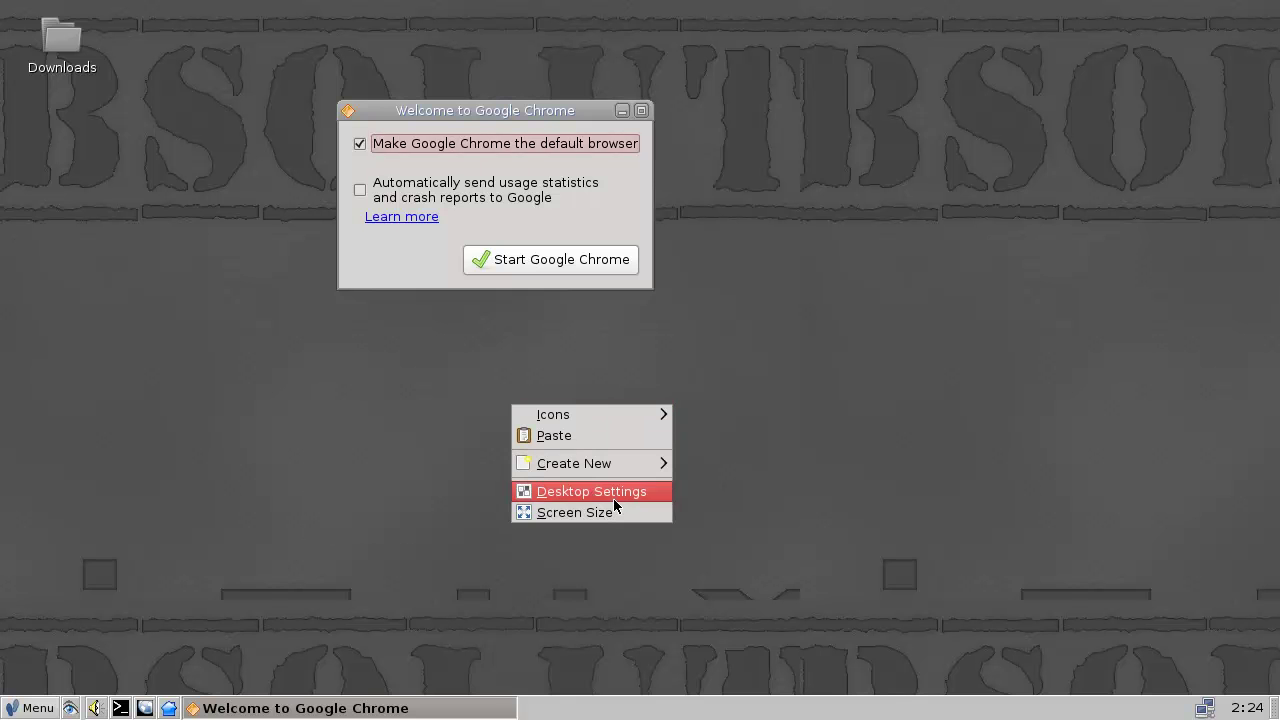
pyautogui.click(613, 490)
pyautogui.click(883, 197)
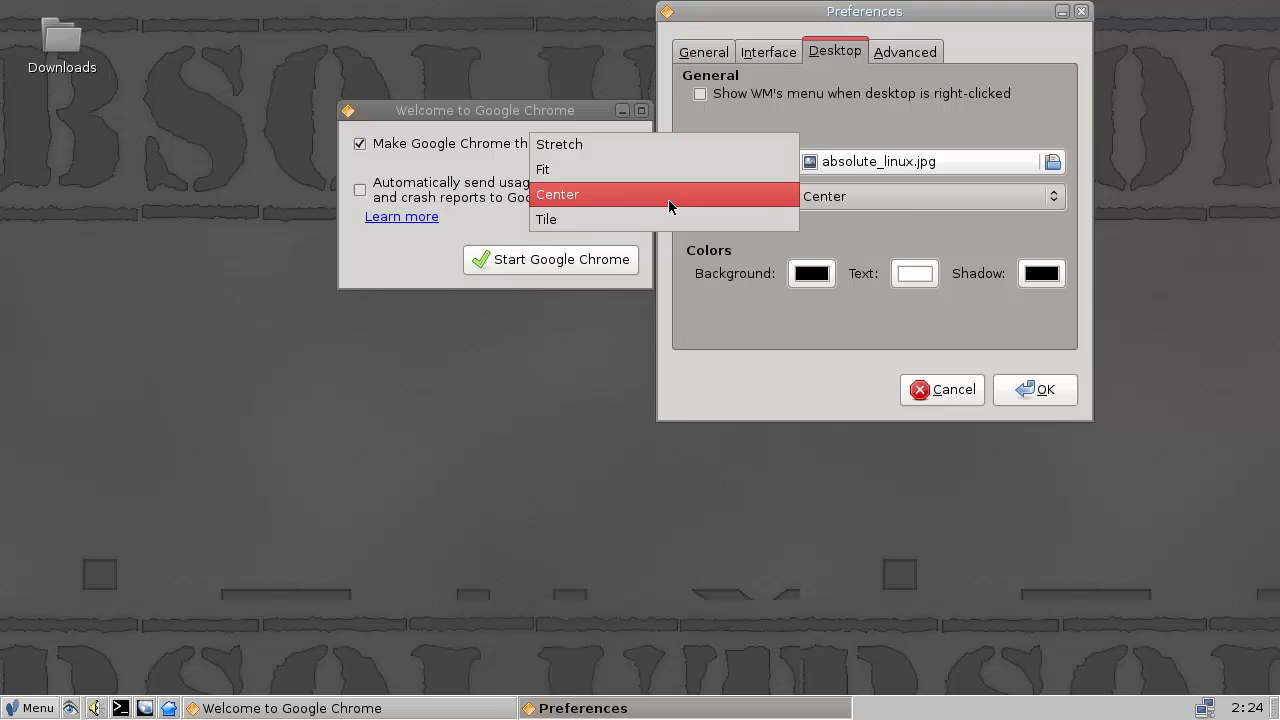
pyautogui.click(639, 171)
pyautogui.click(1004, 394)
# - Change the desktop wallpaper to grey-abstract.jpg with the Stretch mode and apply the settings
pyautogui.rightClick(643, 416)
pyautogui.moveTo(643, 418)
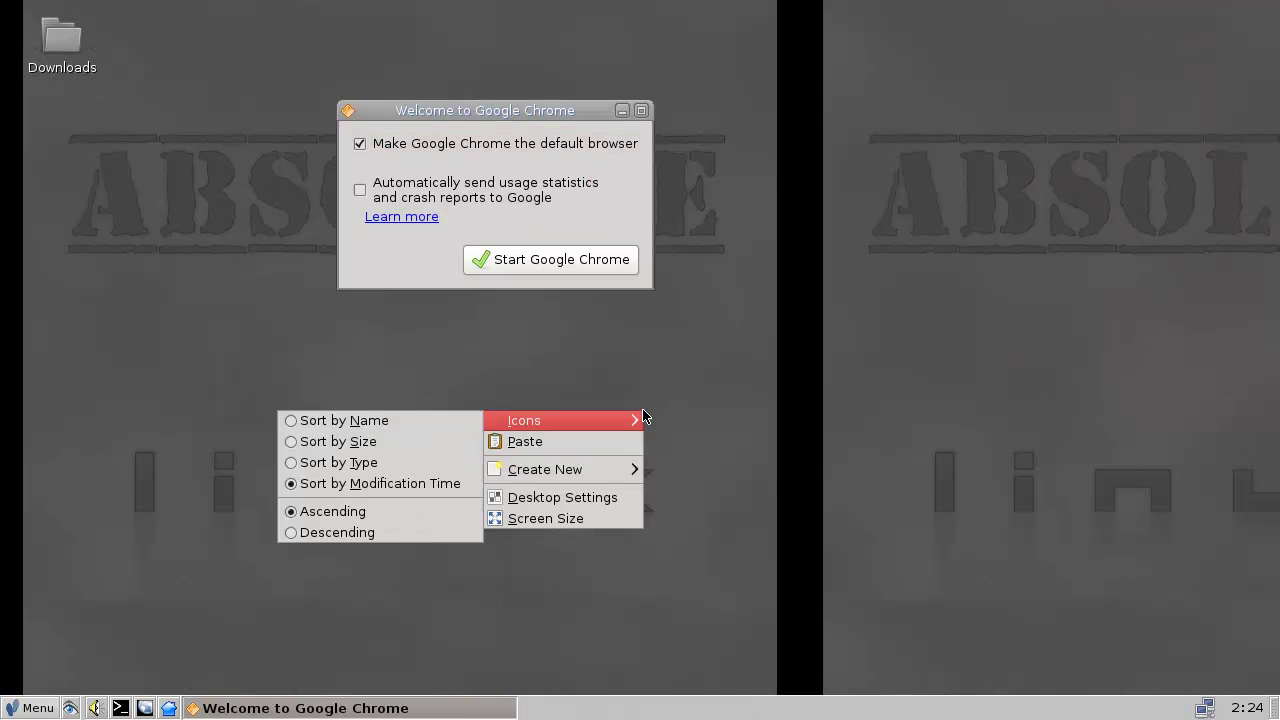
pyautogui.click(606, 497)
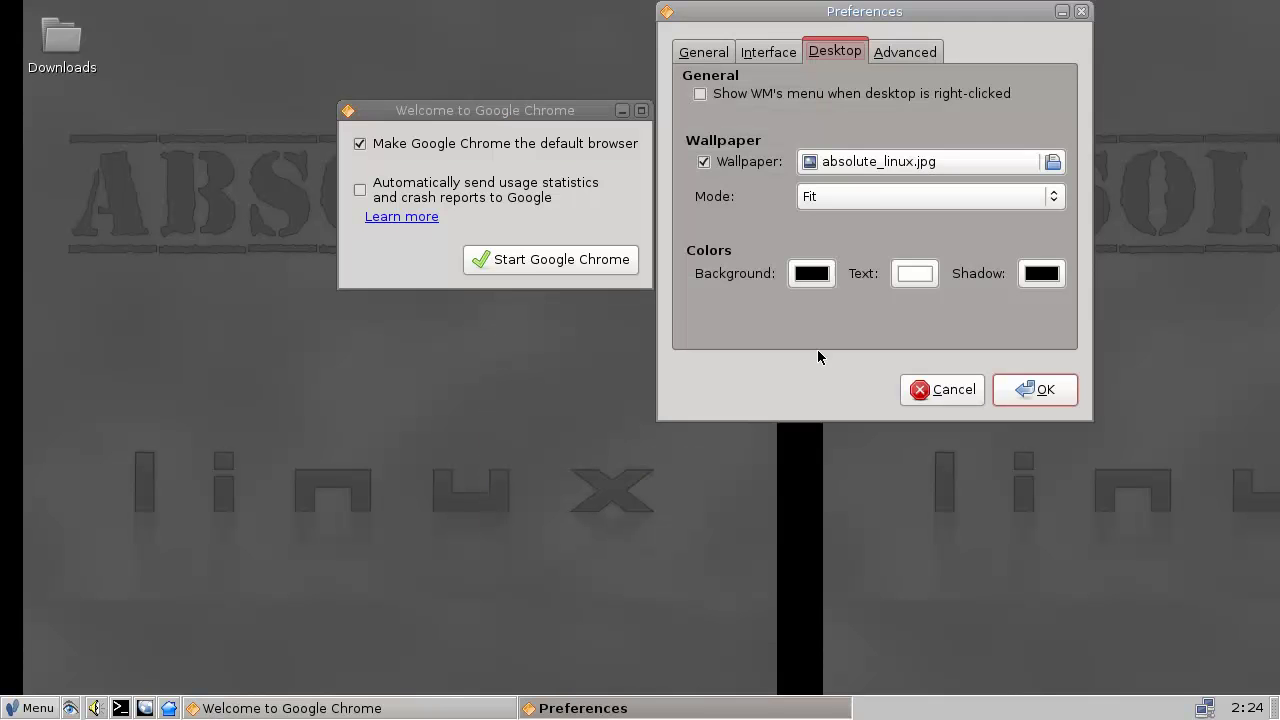
pyautogui.click(910, 163)
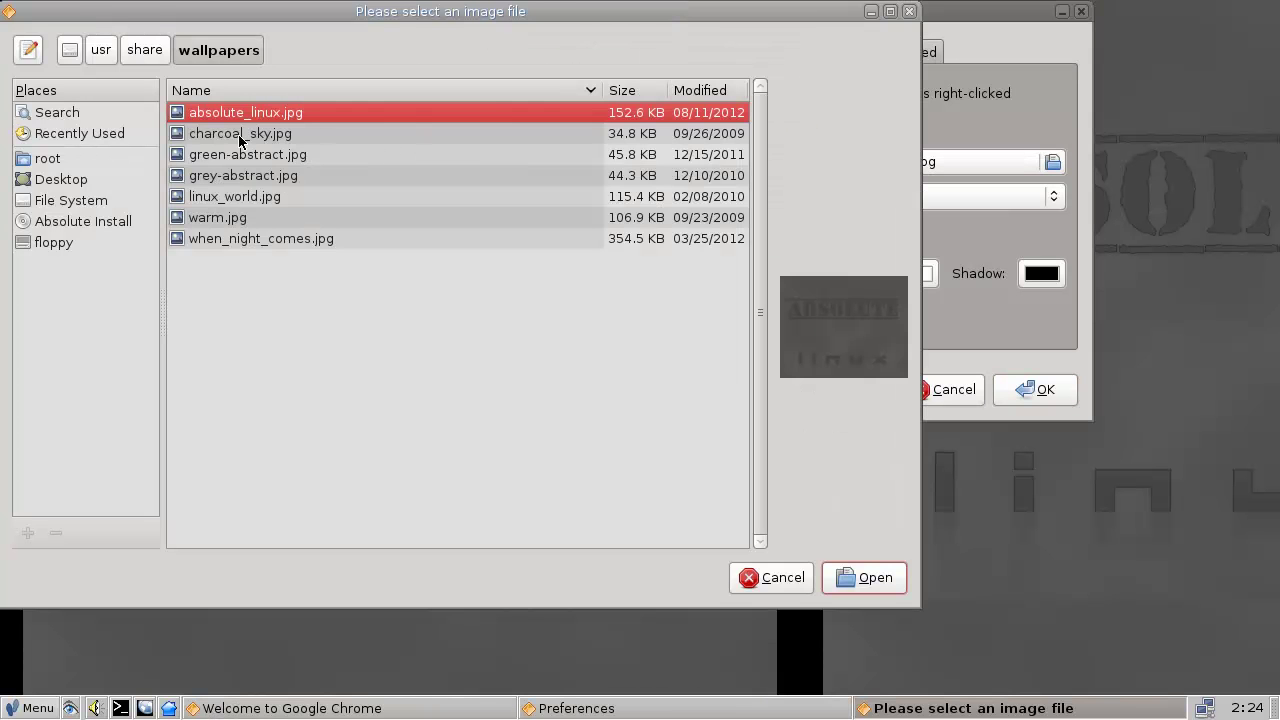
pyautogui.press('Down')
pyautogui.press('Down')
pyautogui.press('Down')
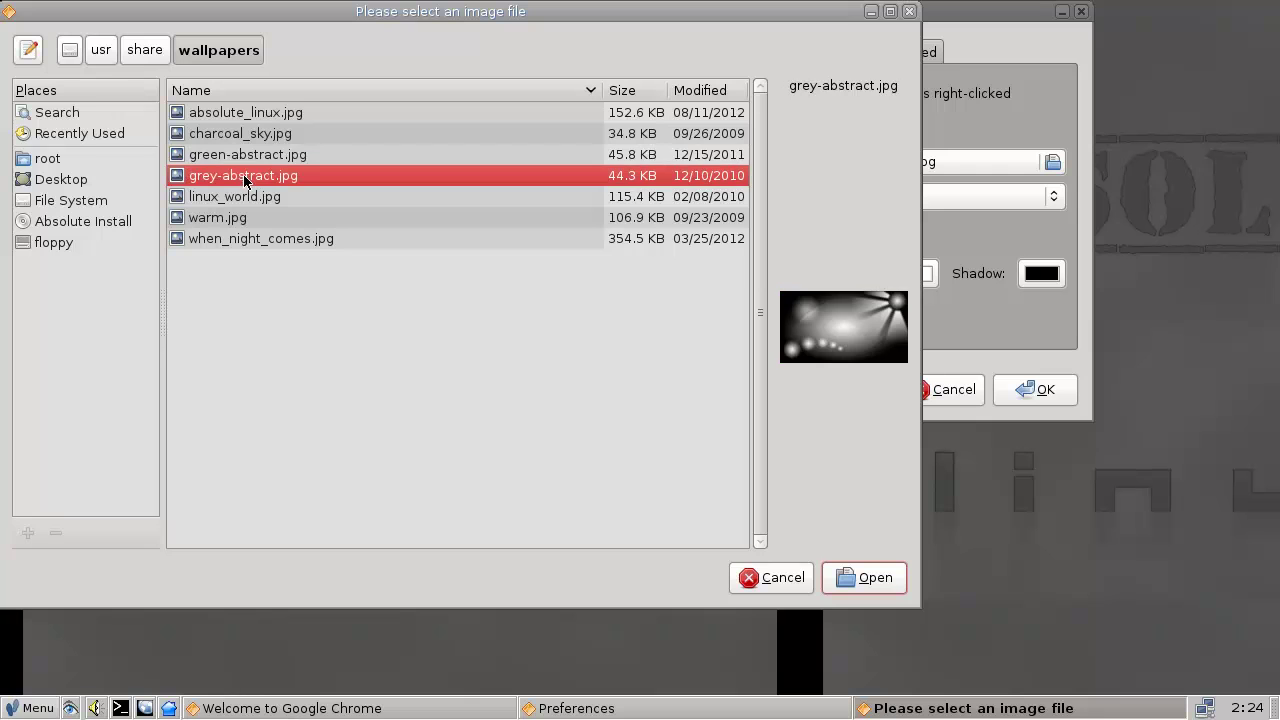
pyautogui.click(864, 578)
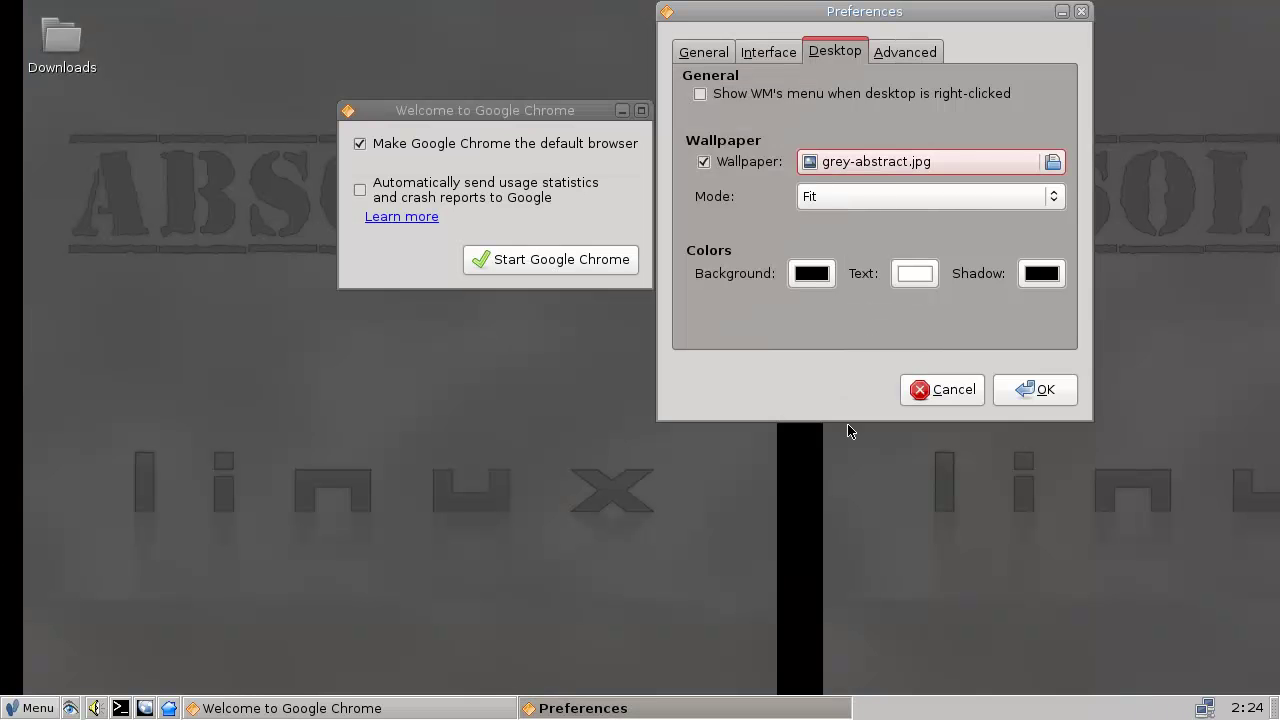
pyautogui.click(862, 198)
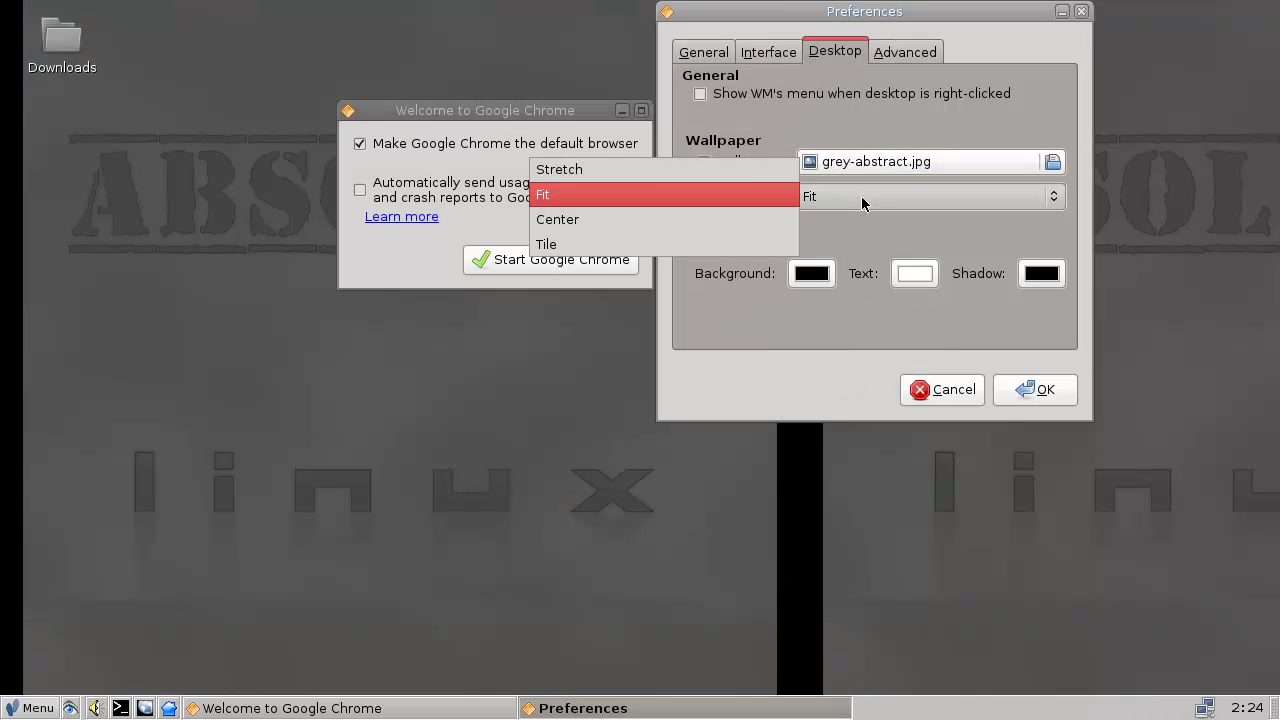
pyautogui.click(736, 172)
pyautogui.click(1014, 387)
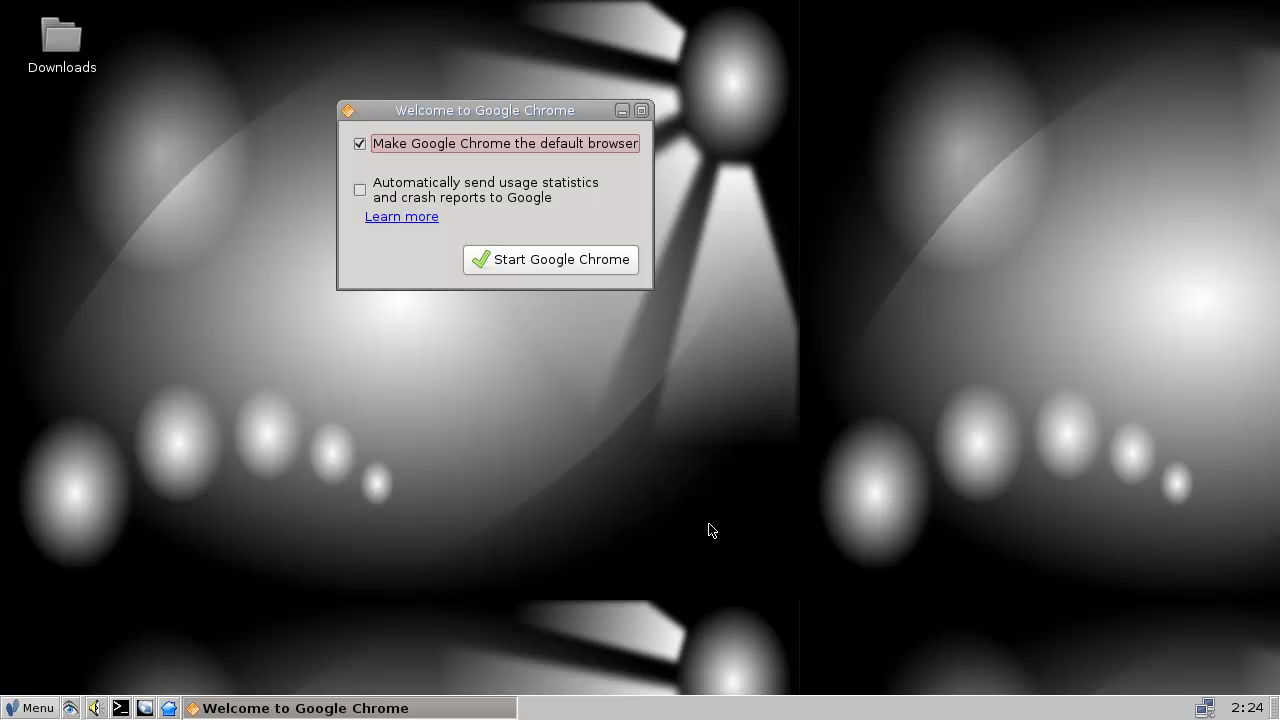
# - Move the Chrome welcome dialog lower on the desktop and start Google Chrome as the default browser
pyautogui.moveTo(471, 111); pyautogui.dragTo(388, 228)
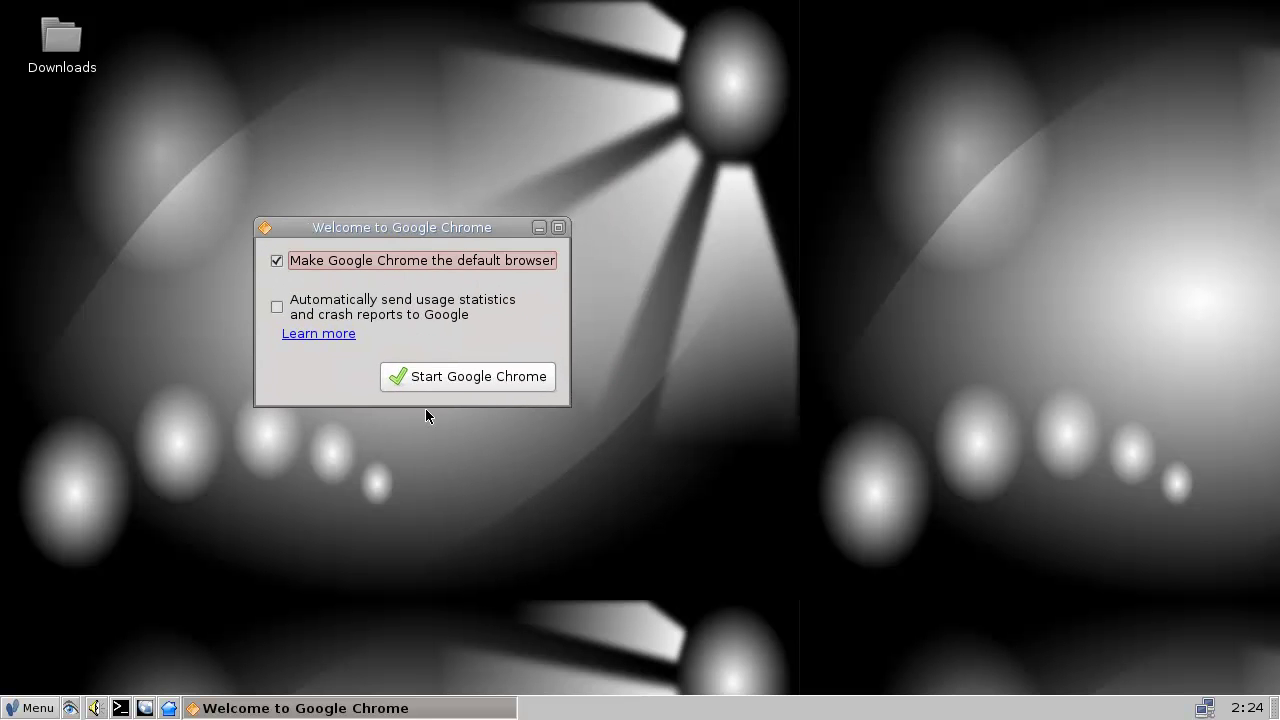
pyautogui.click(447, 379)
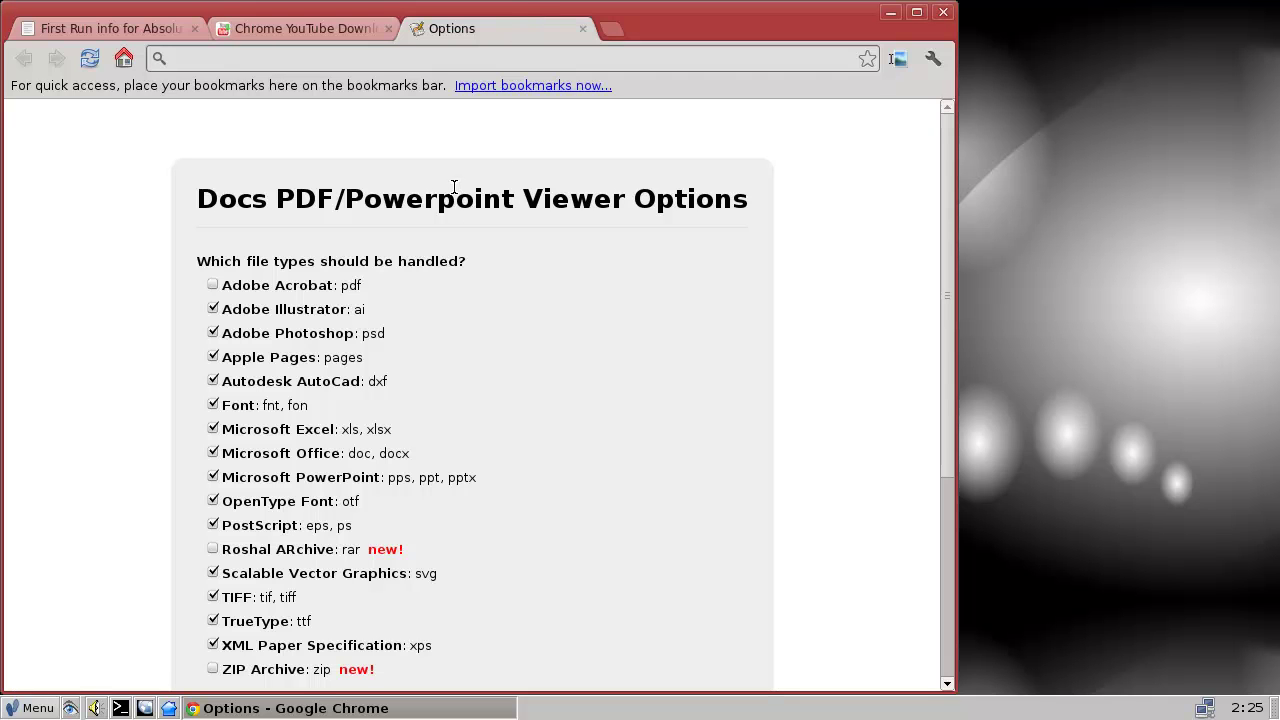
# - Save the Docs PDF/Powerpoint Viewer options, closing that page and the Chrome YouTube Downloader page
pyautogui.scroll(-1, 494, 359)
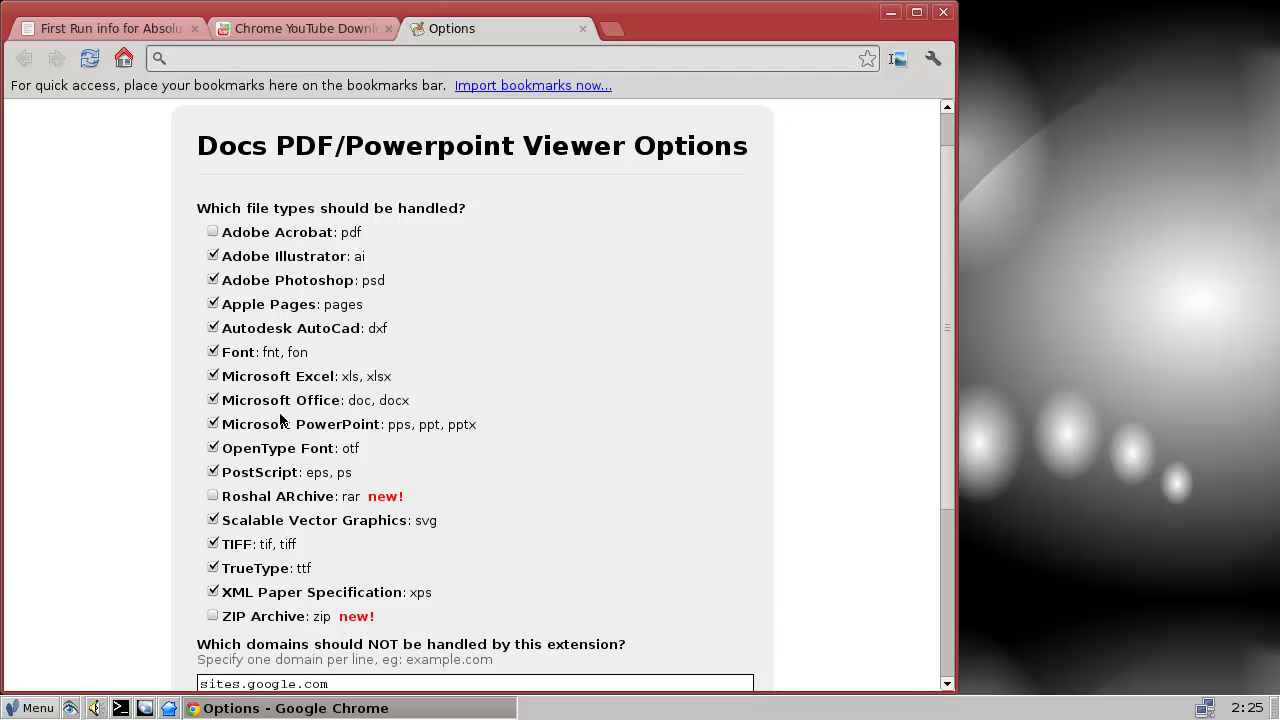
pyautogui.scroll(-4, 486, 464)
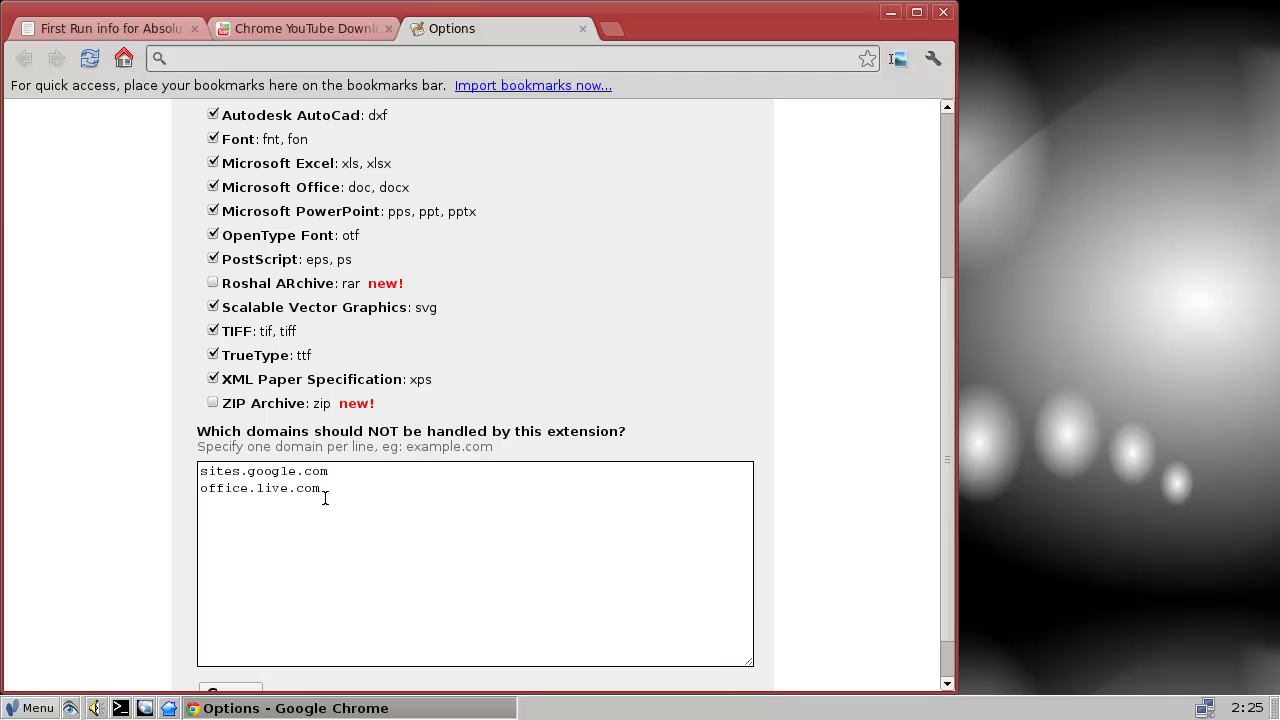
pyautogui.scroll(-1, 340, 505)
pyautogui.click(237, 652)
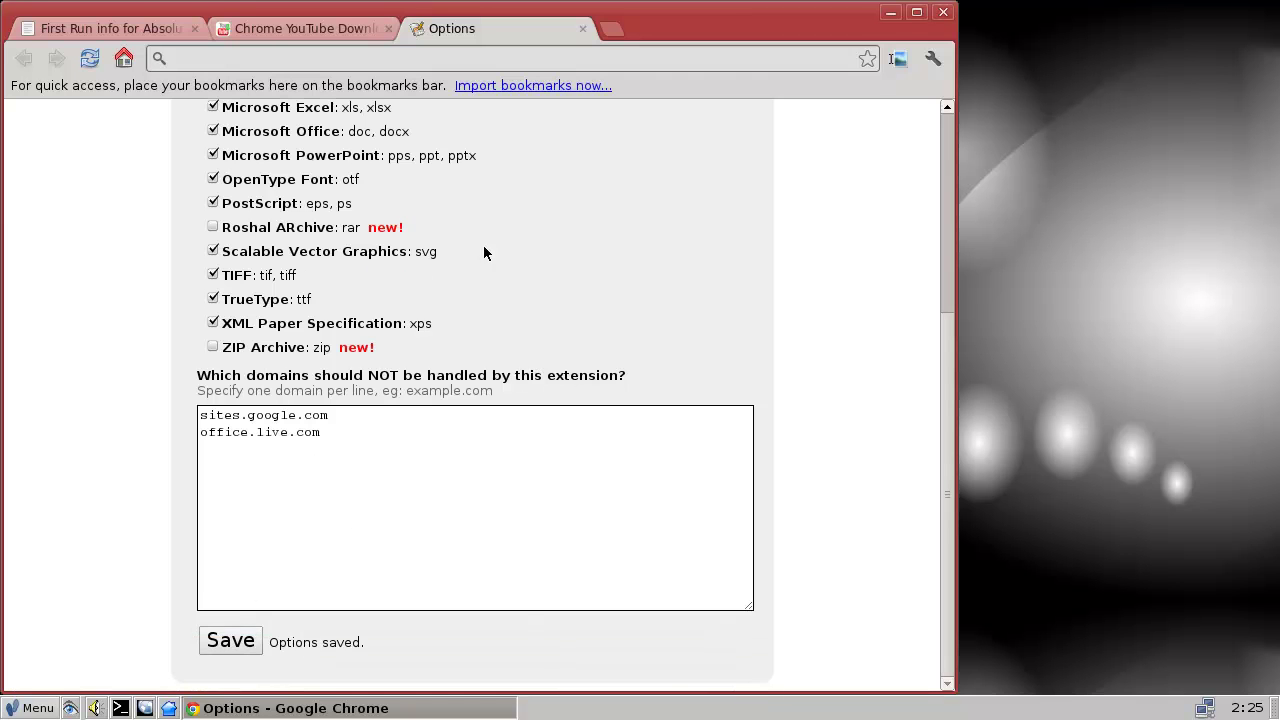
pyautogui.click(584, 29)
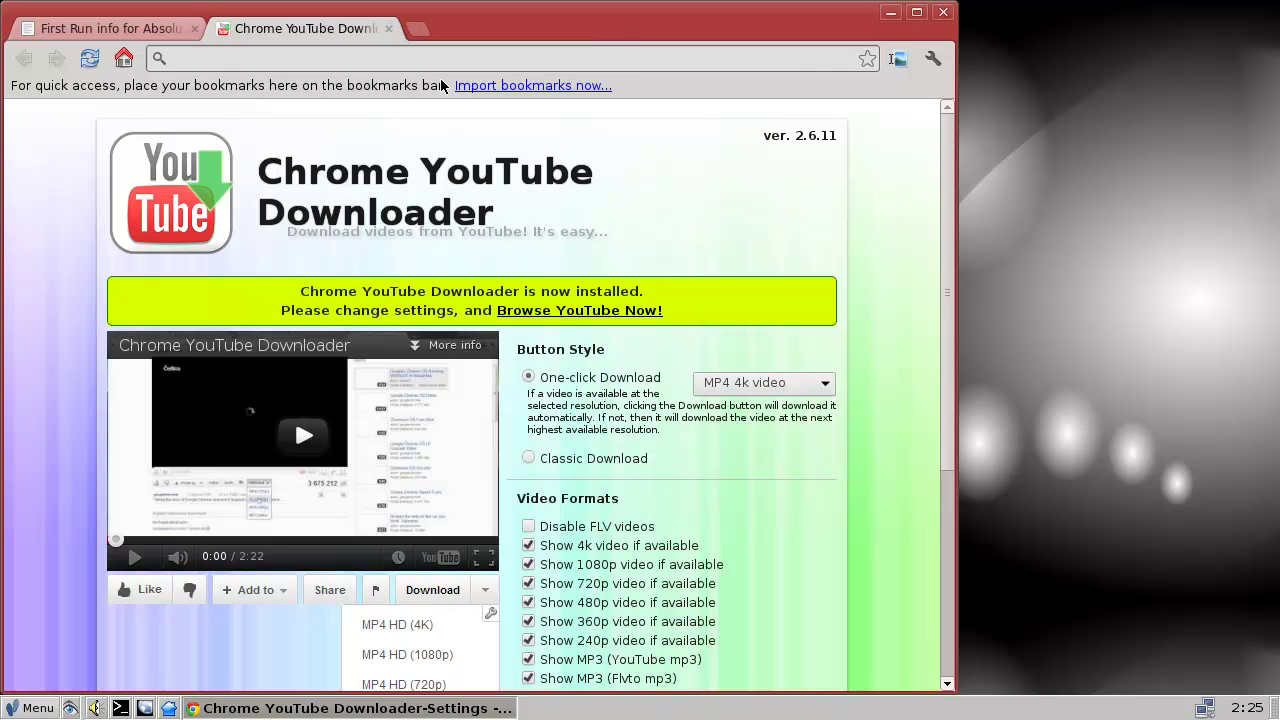
pyautogui.click(390, 30)
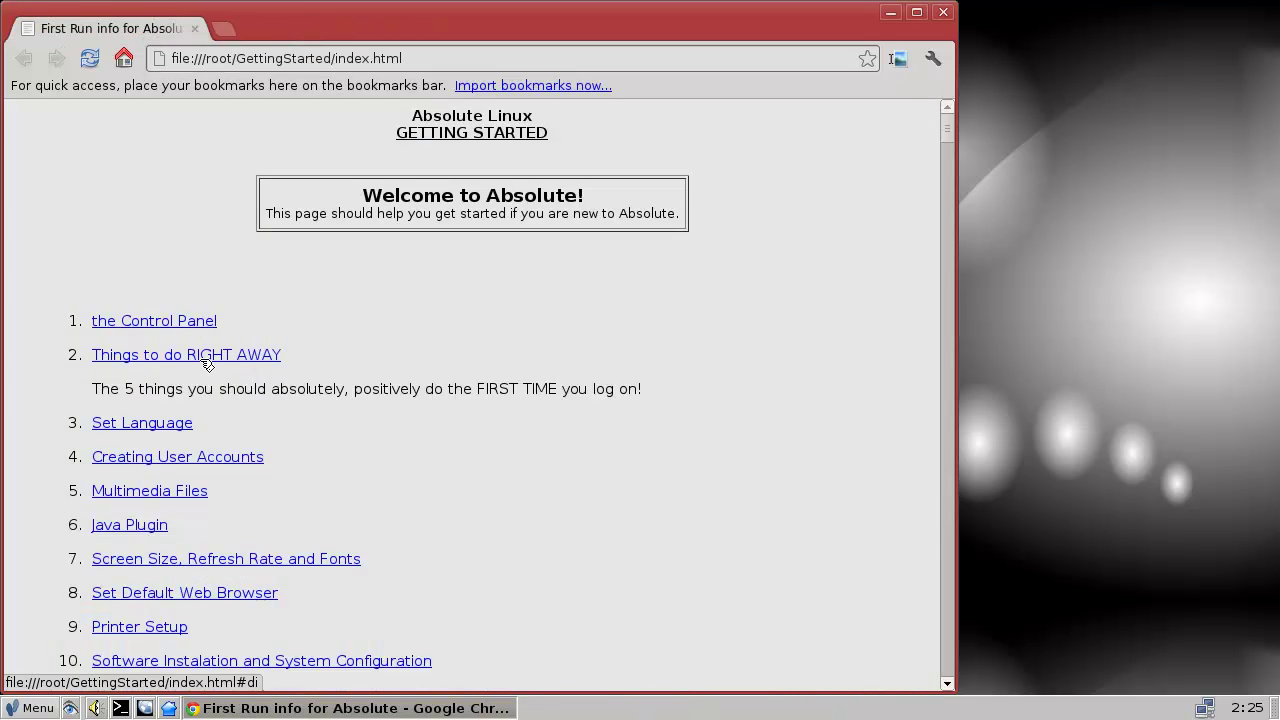
# - Read the "Things to do RIGHT AWAY" section of the Getting Started page through to the Multimedia Installer instructions
pyautogui.tripleClick(312, 208)
pyautogui.click(548, 282)
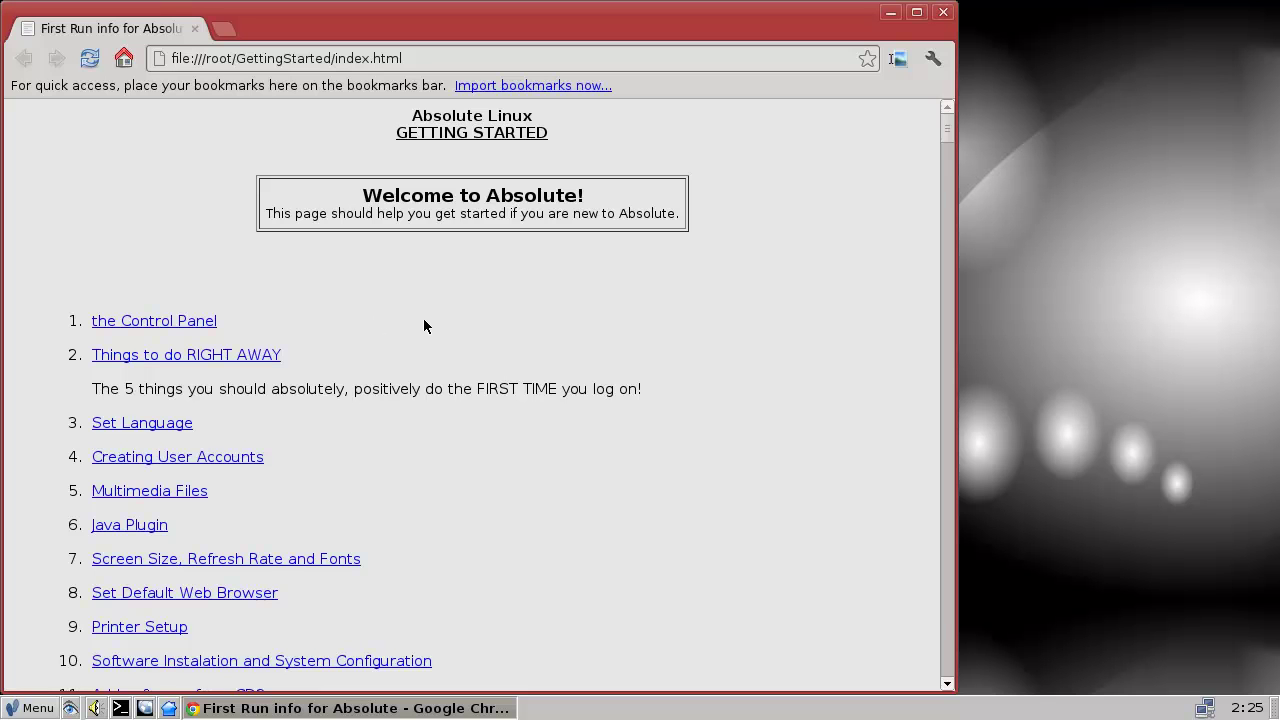
pyautogui.click(244, 356)
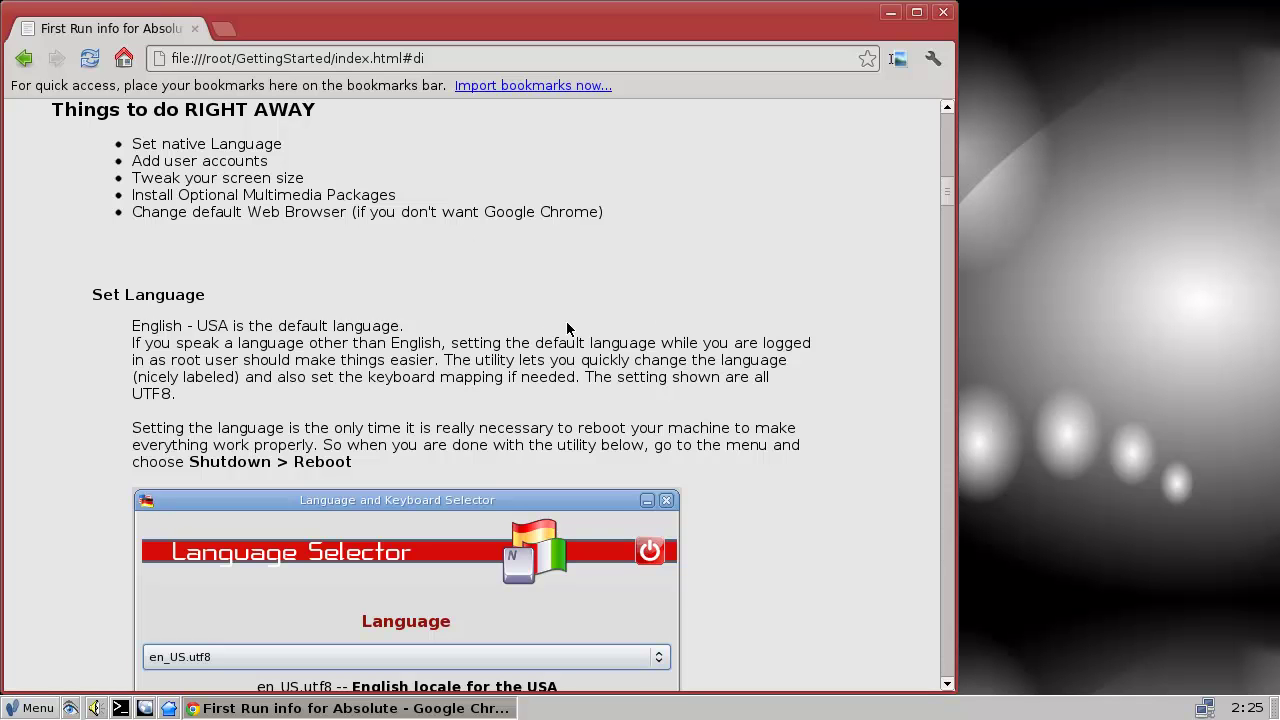
pyautogui.scroll(-4, 711, 357)
pyautogui.moveTo(947, 208); pyautogui.dragTo(944, 349)
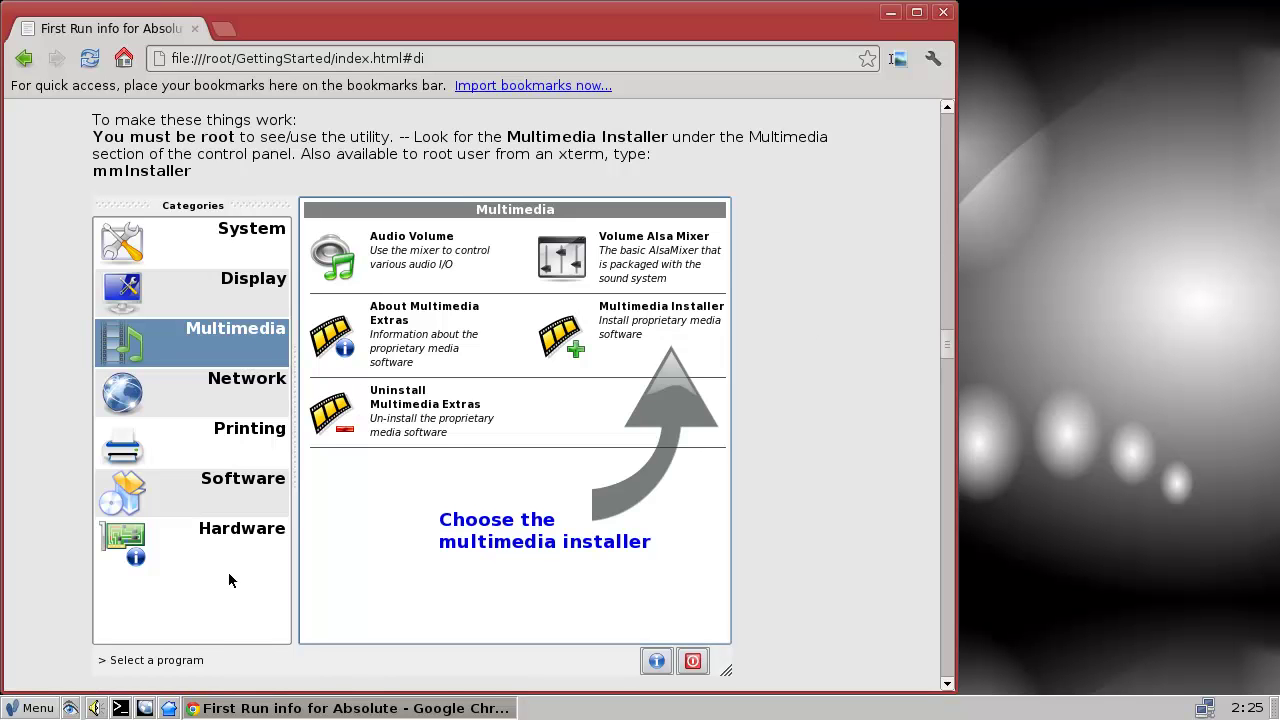
# - Launch the Multimedia Installer from the Control Panel's Multimedia category and accept its disclaimer to continue
pyautogui.click(22, 704)
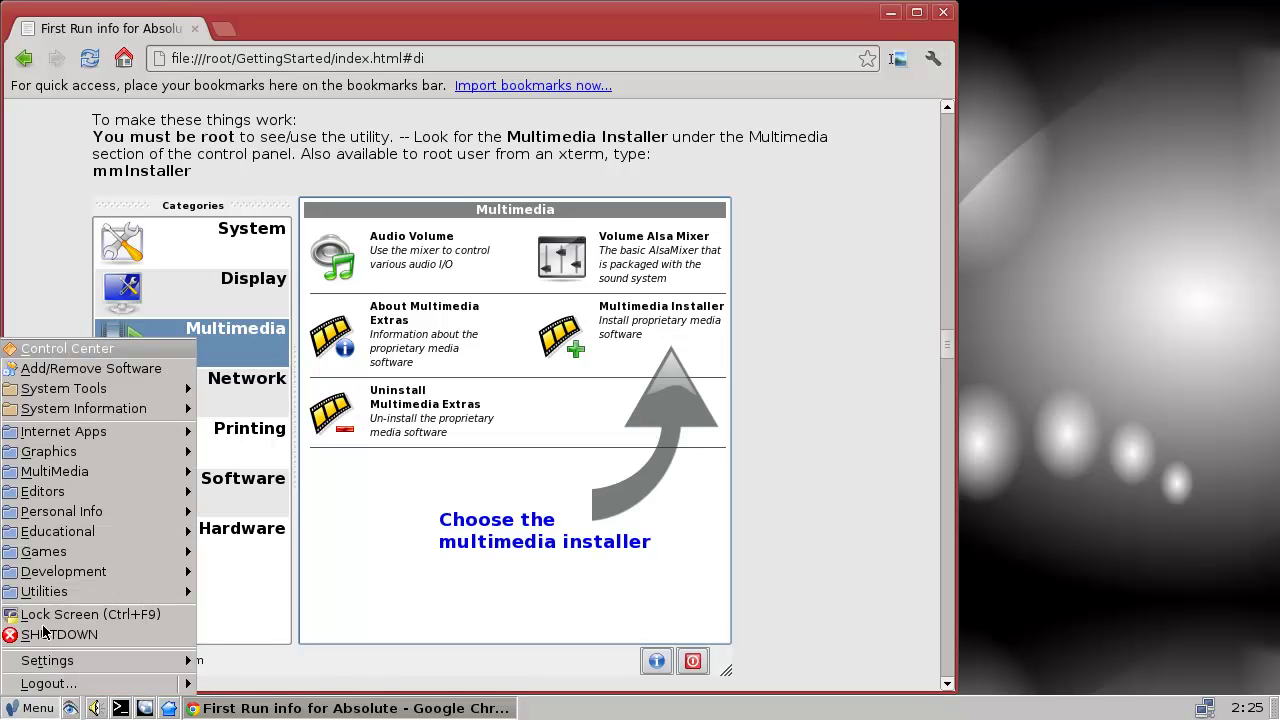
pyautogui.click(73, 350)
pyautogui.click(815, 205)
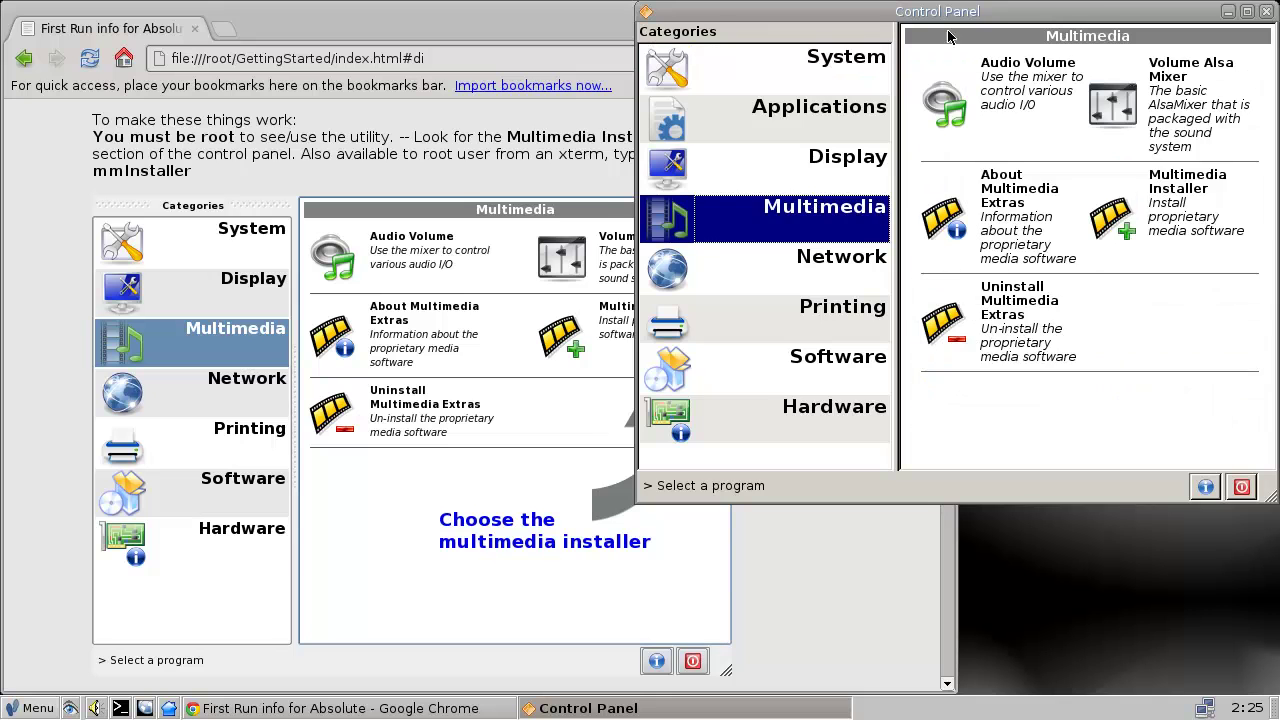
pyautogui.moveTo(965, 12); pyautogui.dragTo(782, 72)
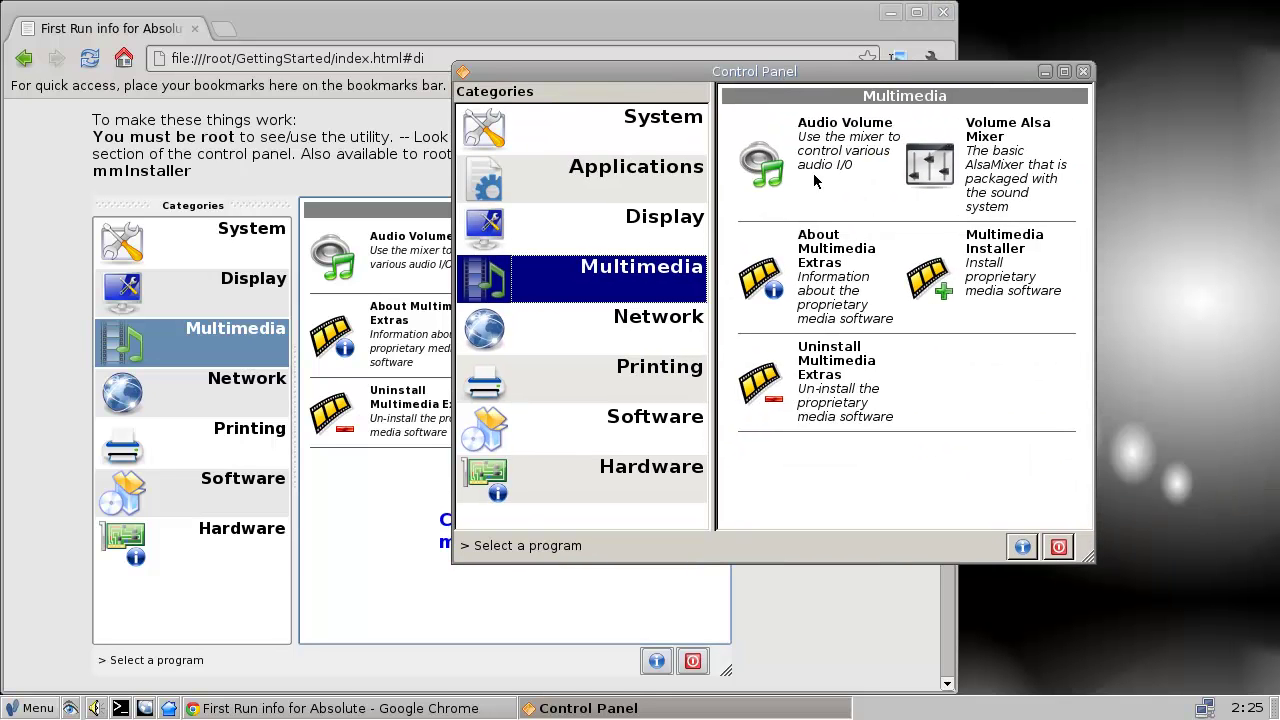
pyautogui.click(1015, 300)
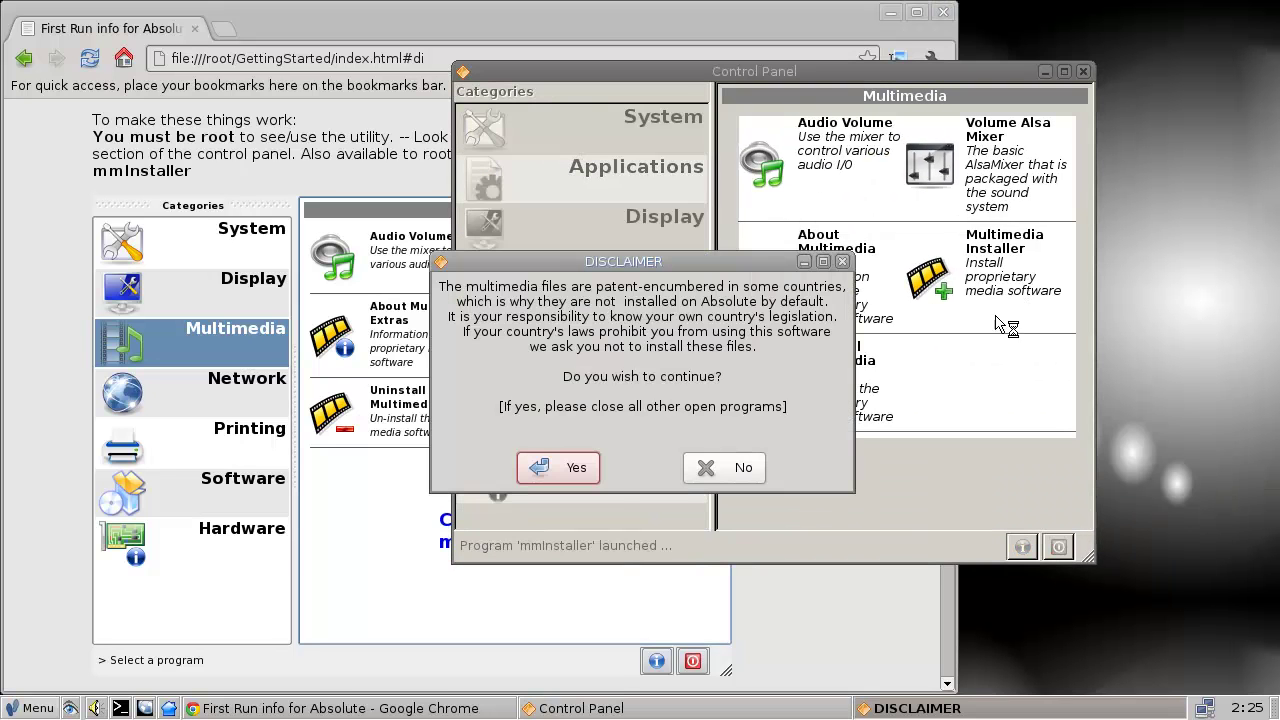
pyautogui.click(578, 468)
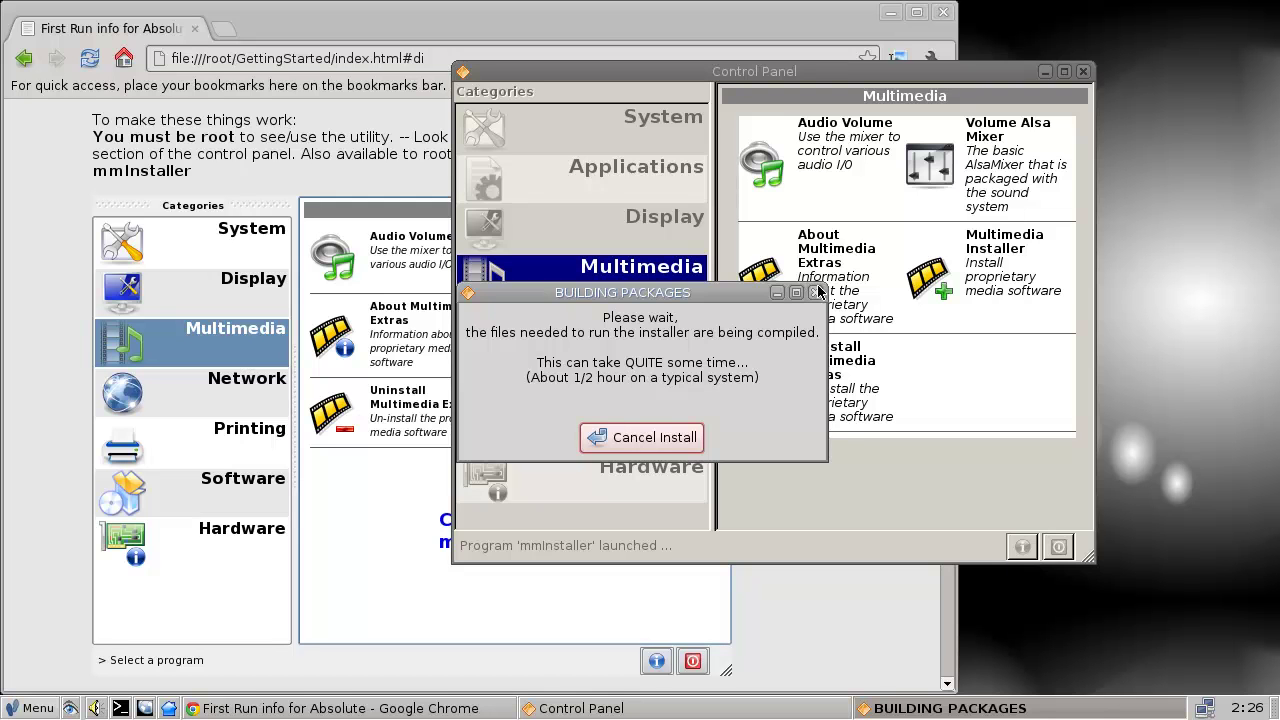
# - Minimize the BUILDING PACKAGES and Control Panel windows and close Google Chrome
pyautogui.click(777, 292)
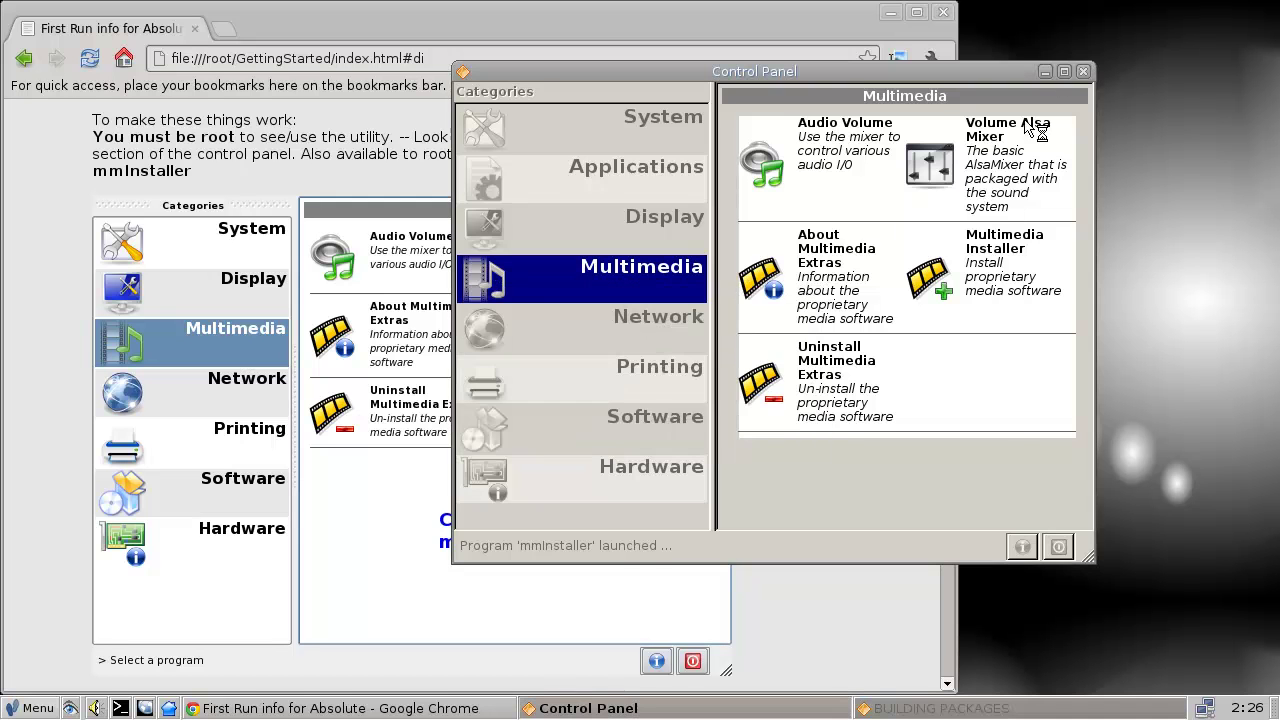
pyautogui.click(1044, 71)
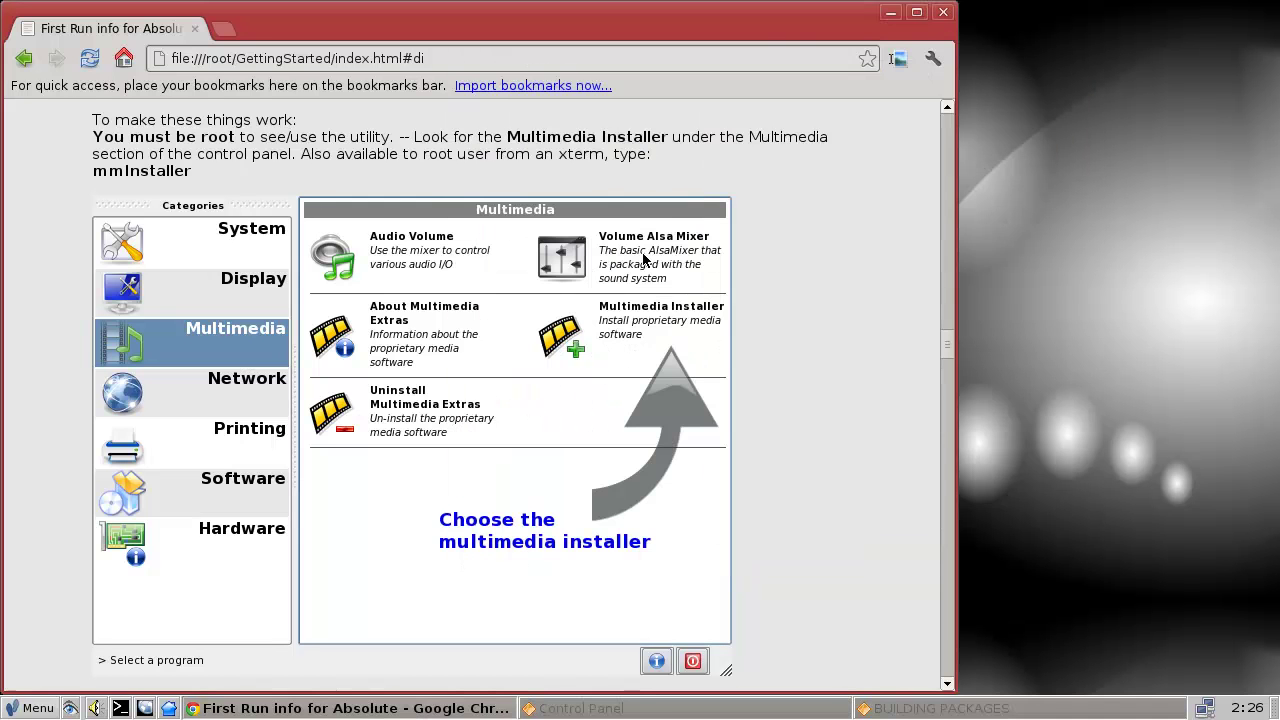
pyautogui.click(943, 12)
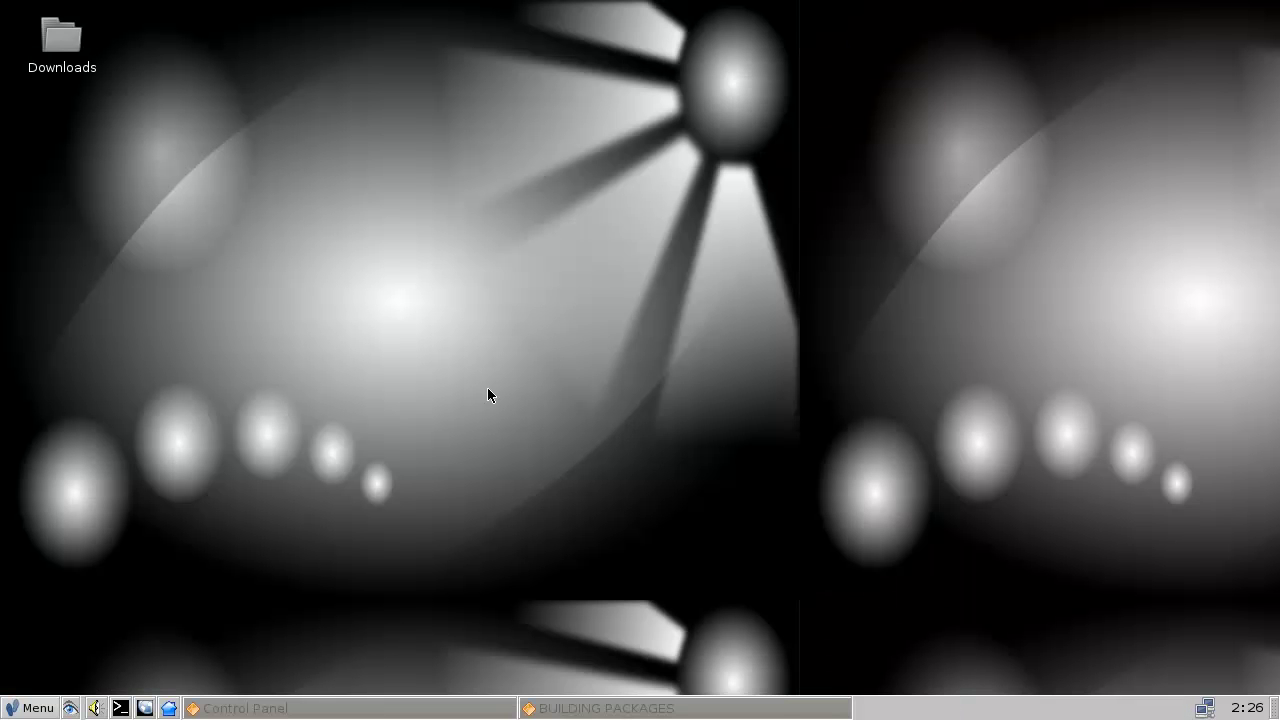
# - Open the file manager, view the contents of the media and lost+found folders, and close it
pyautogui.click(170, 708)
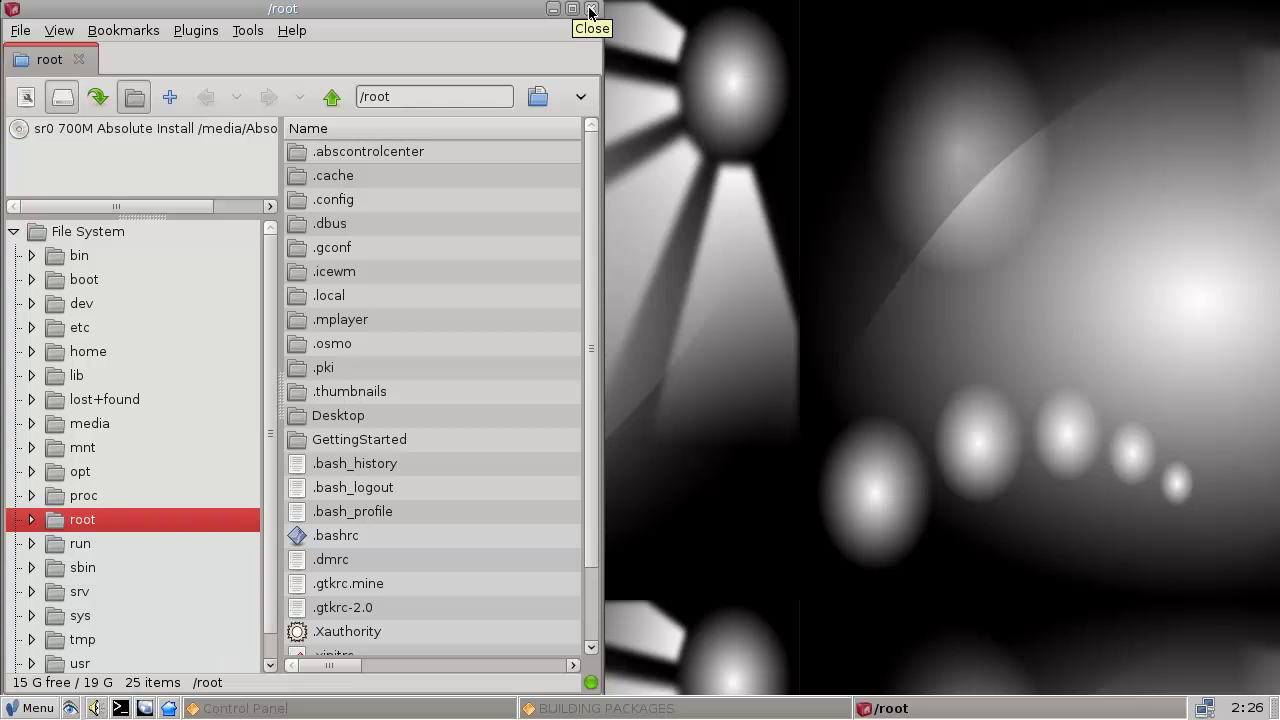
pyautogui.click(104, 423)
pyautogui.click(105, 399)
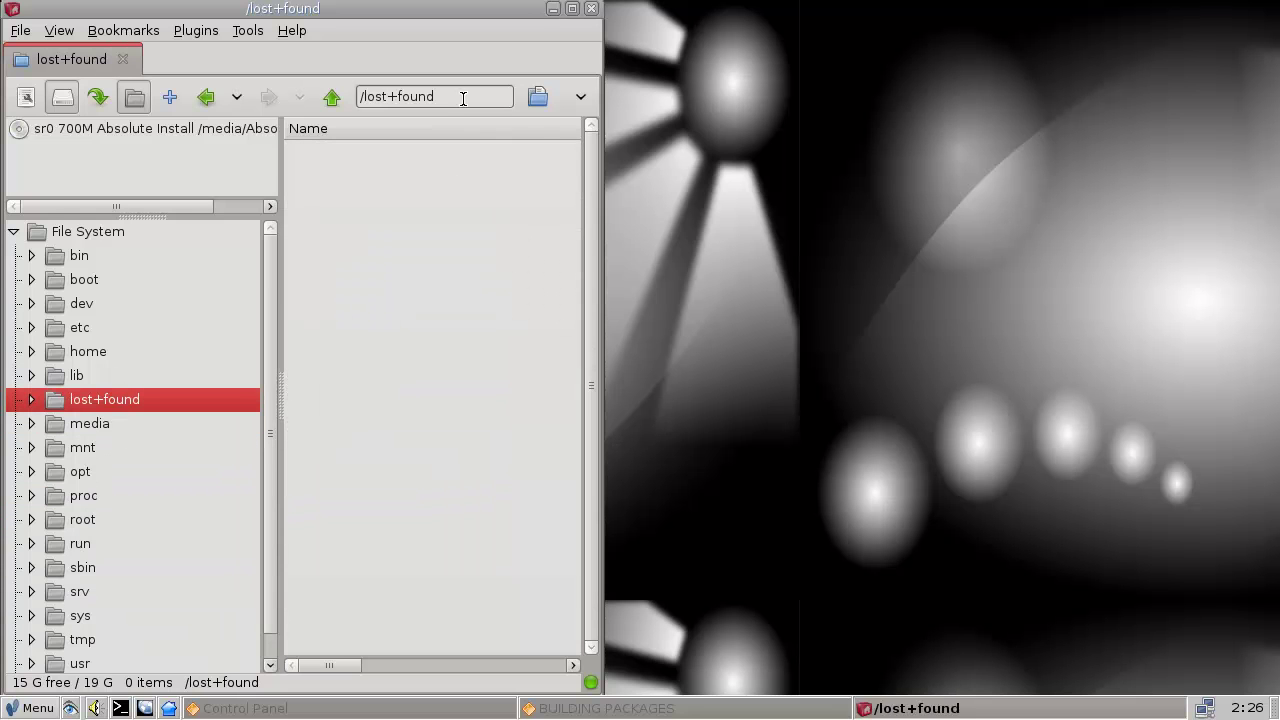
pyautogui.click(591, 8)
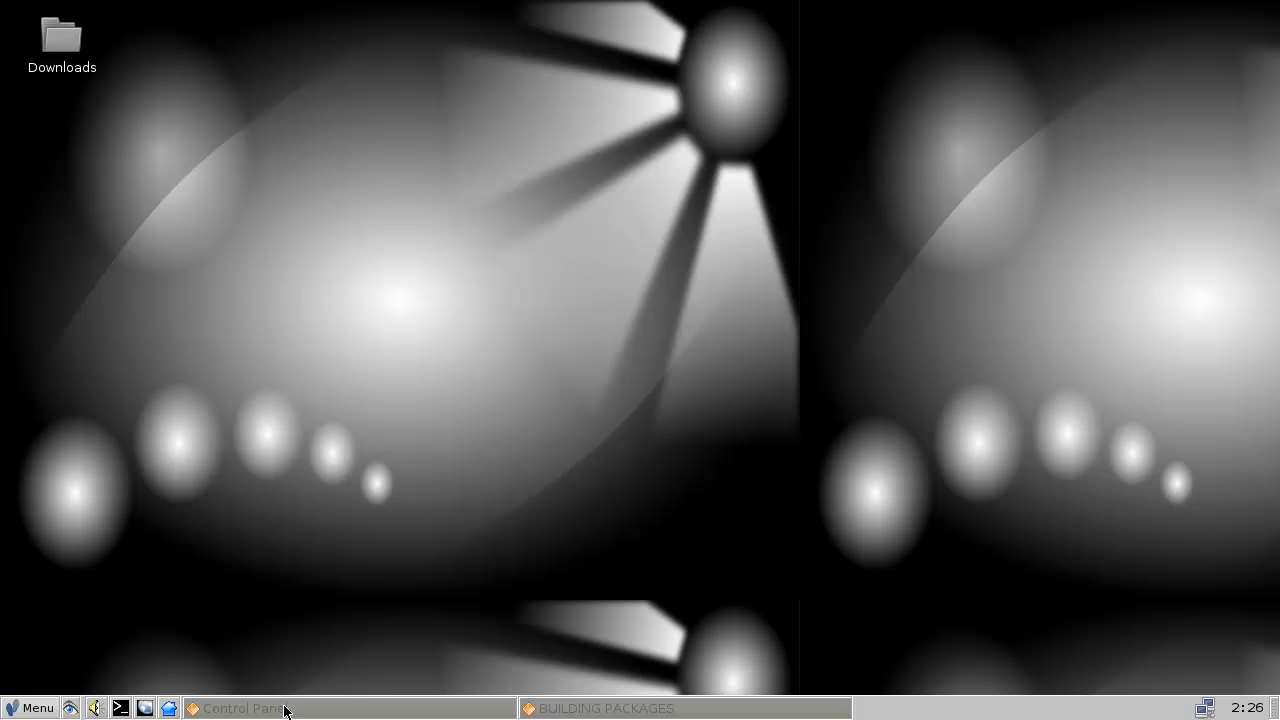
# - Open a terminal, move its window towards the middle of the desktop, and close it
pyautogui.click(121, 712)
pyautogui.moveTo(250, 10); pyautogui.dragTo(529, 117)
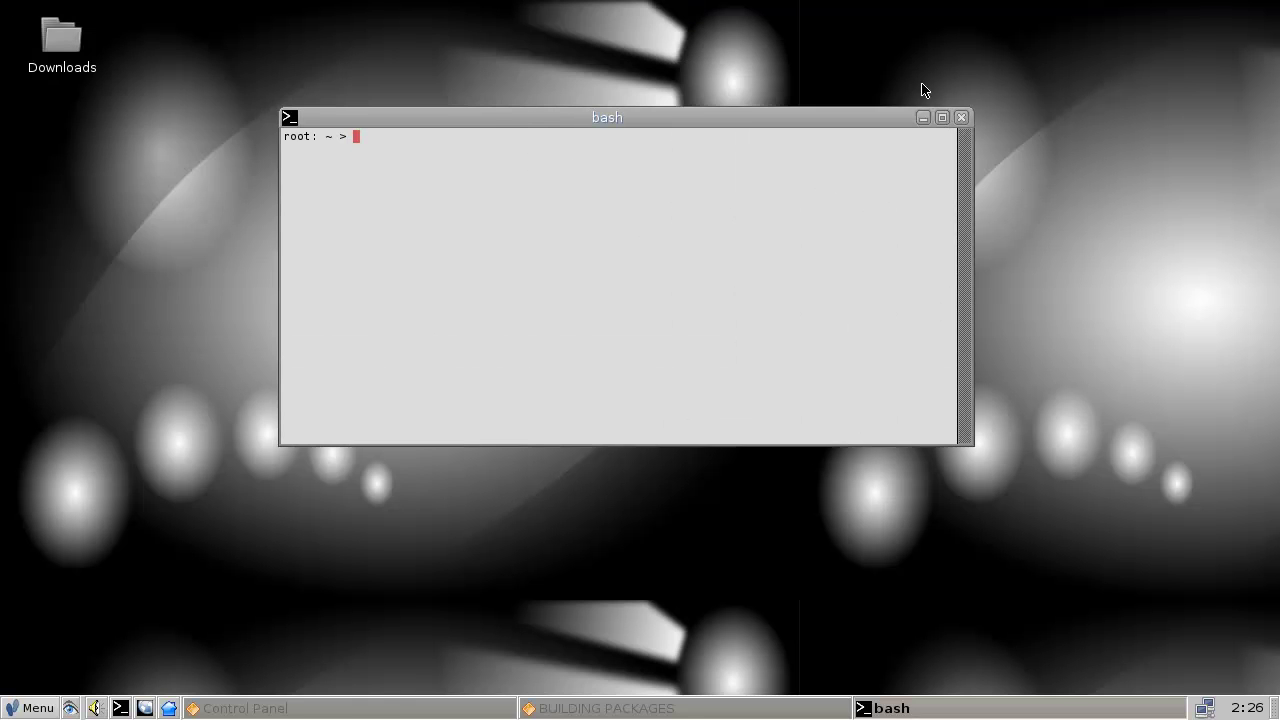
pyautogui.click(963, 117)
# - Examine the installed applications by category, including Development, Utilities, Games, Personal Info, Editors, MultiMedia, Graphics and Internet Apps
pyautogui.click(42, 709)
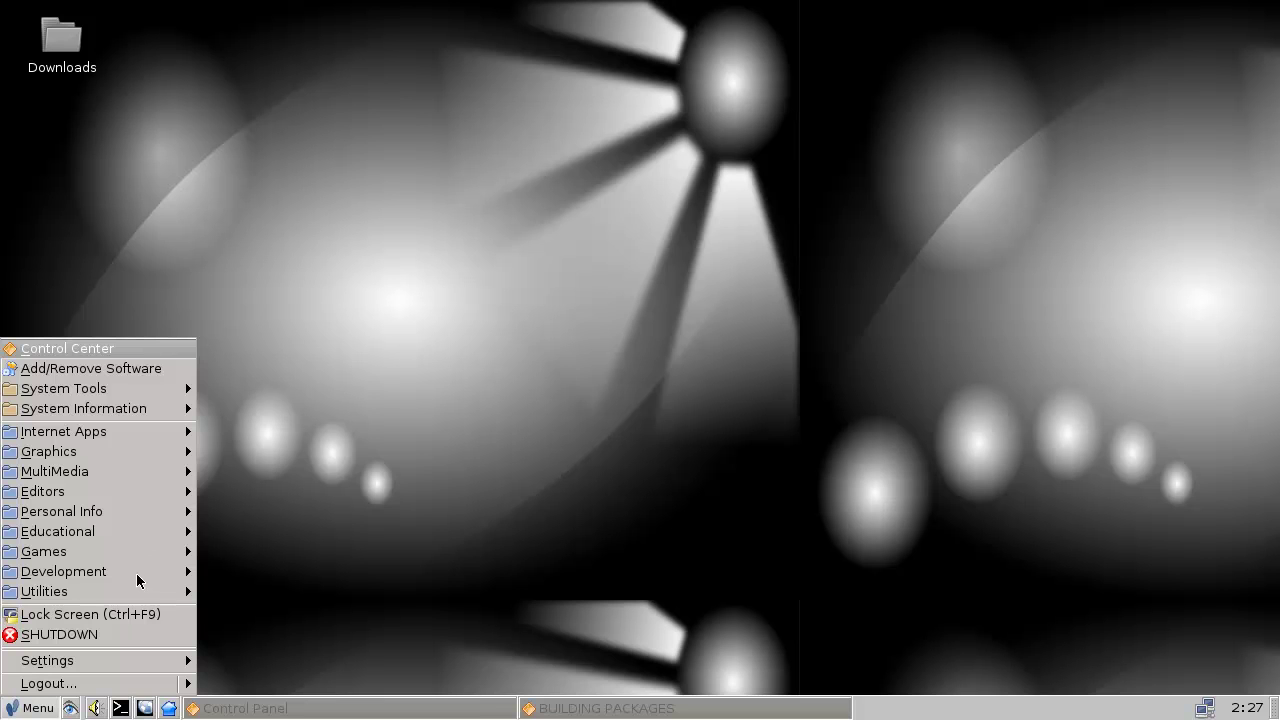
pyautogui.moveTo(136, 578)
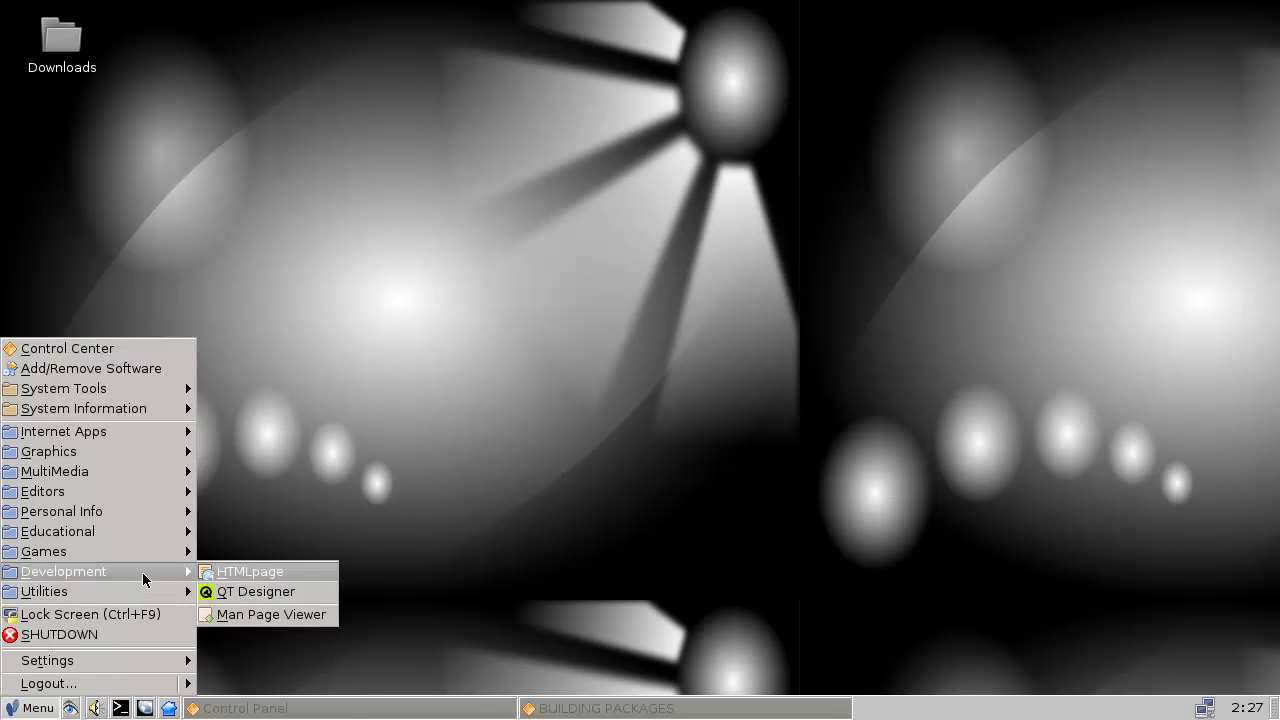
pyautogui.moveTo(160, 437)
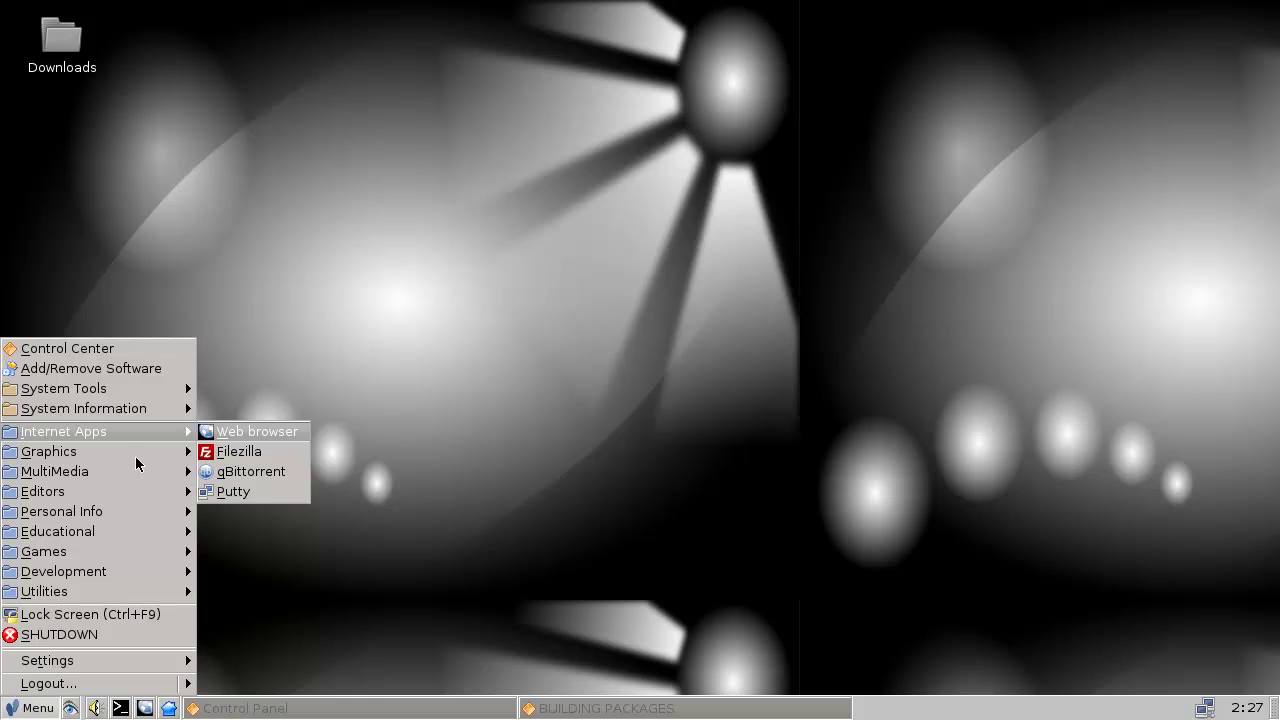
pyautogui.moveTo(66, 577)
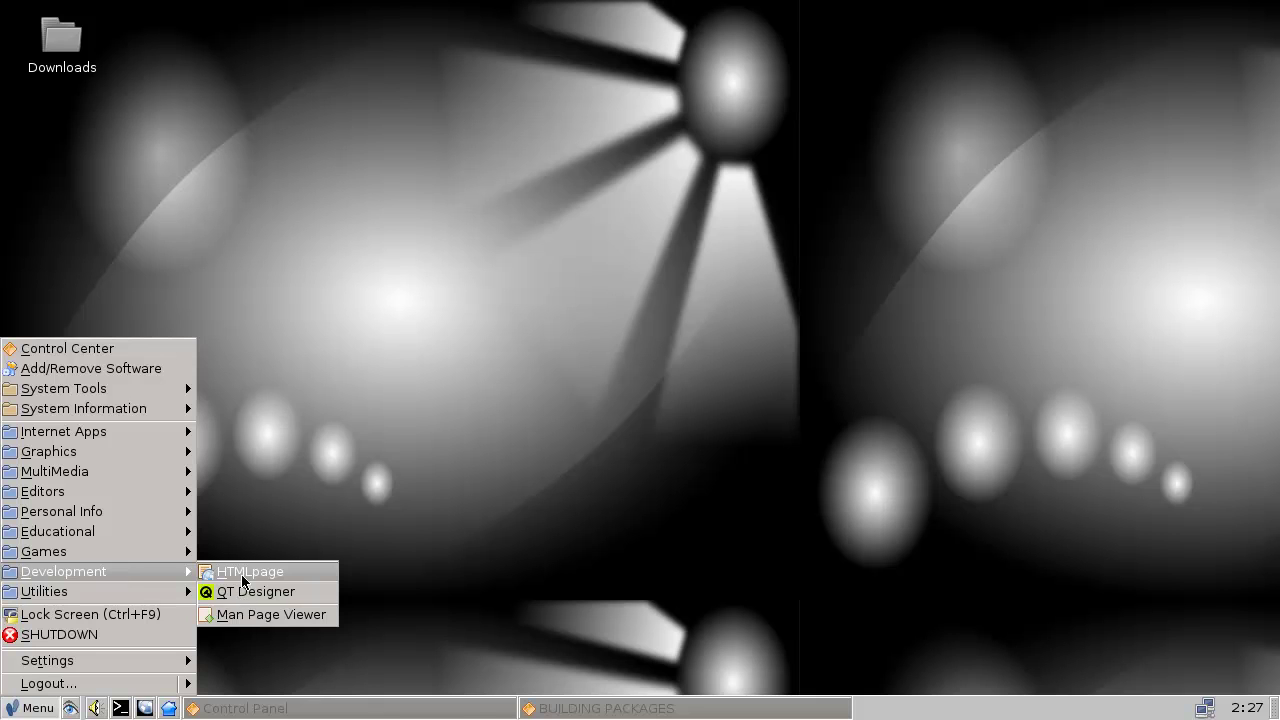
pyautogui.moveTo(155, 598)
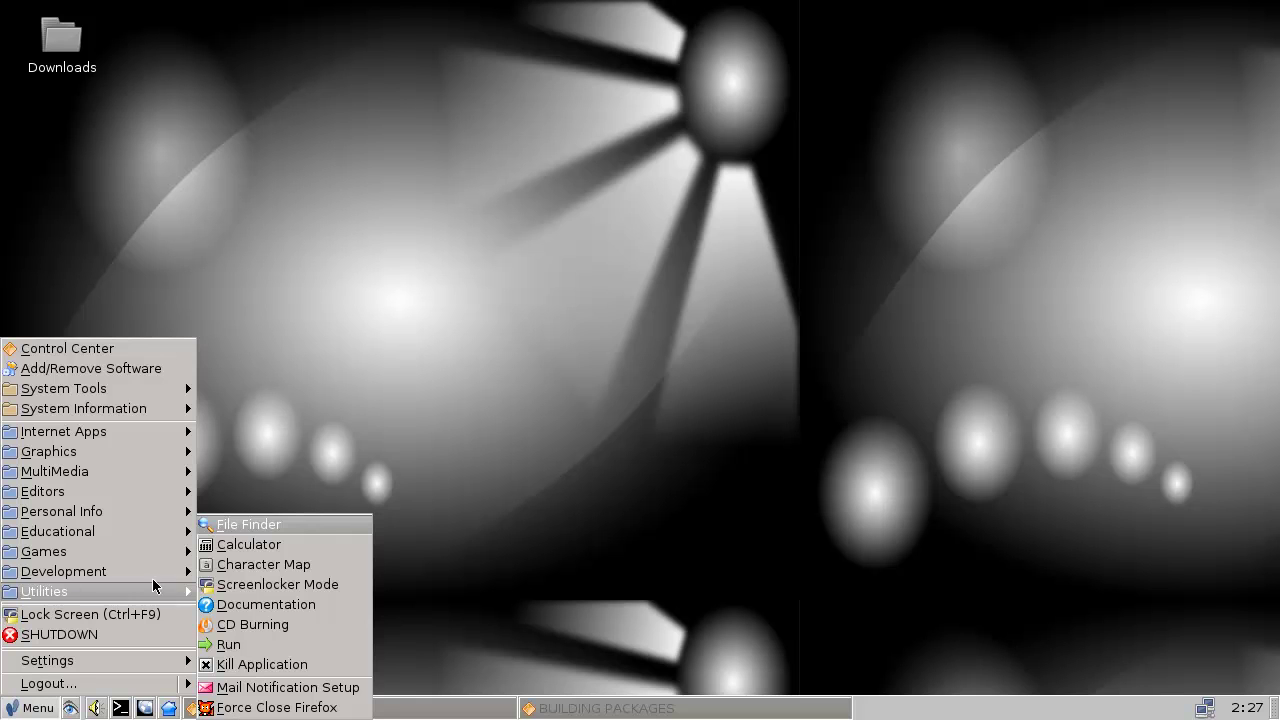
pyautogui.moveTo(140, 556)
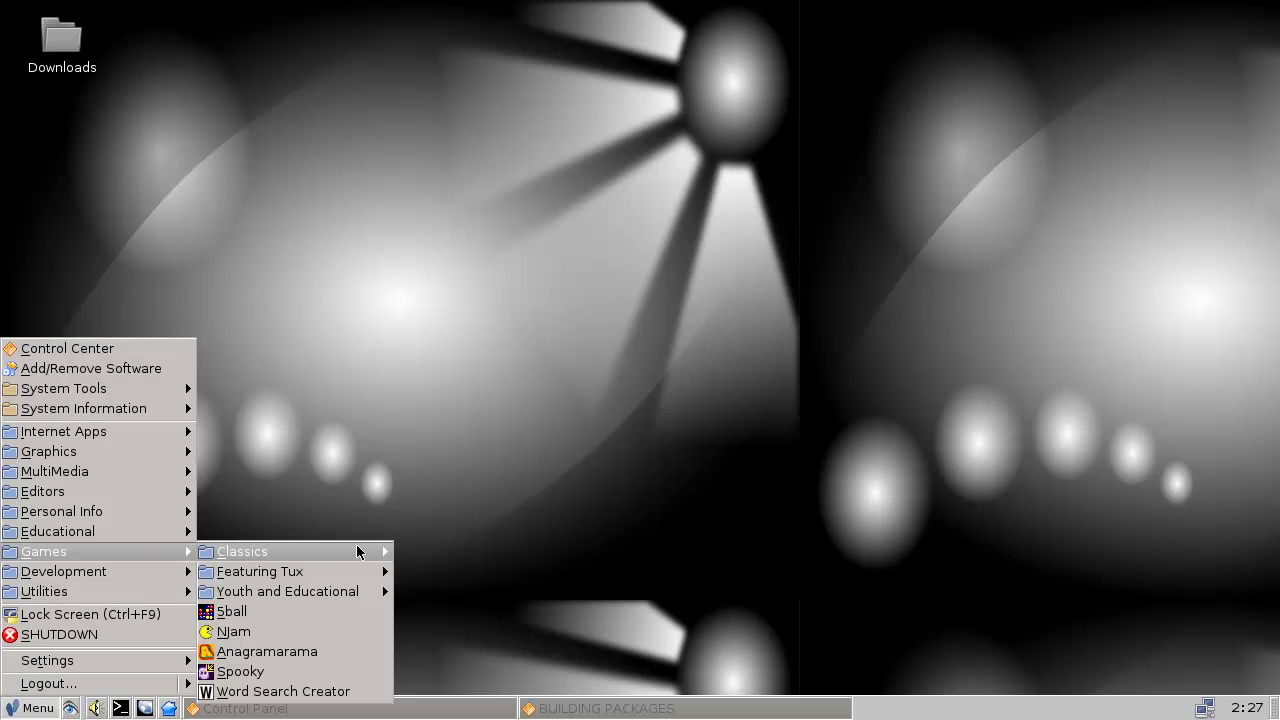
pyautogui.moveTo(340, 556)
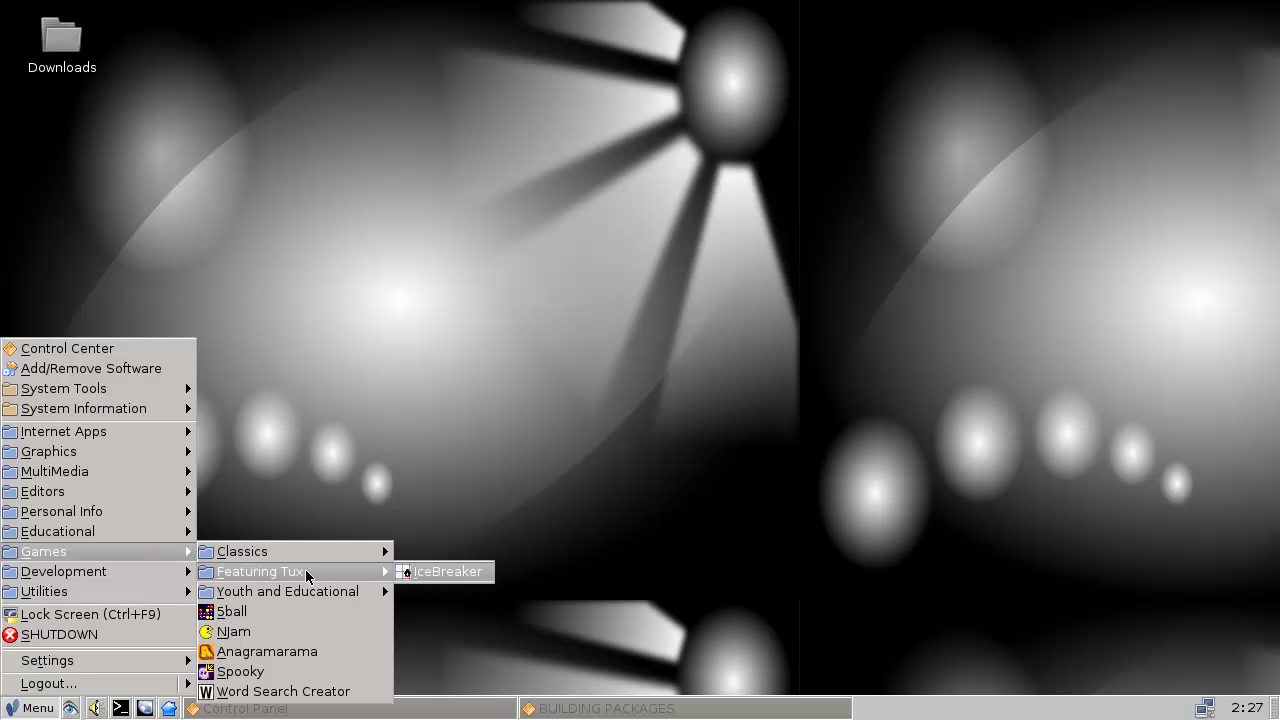
pyautogui.moveTo(289, 592)
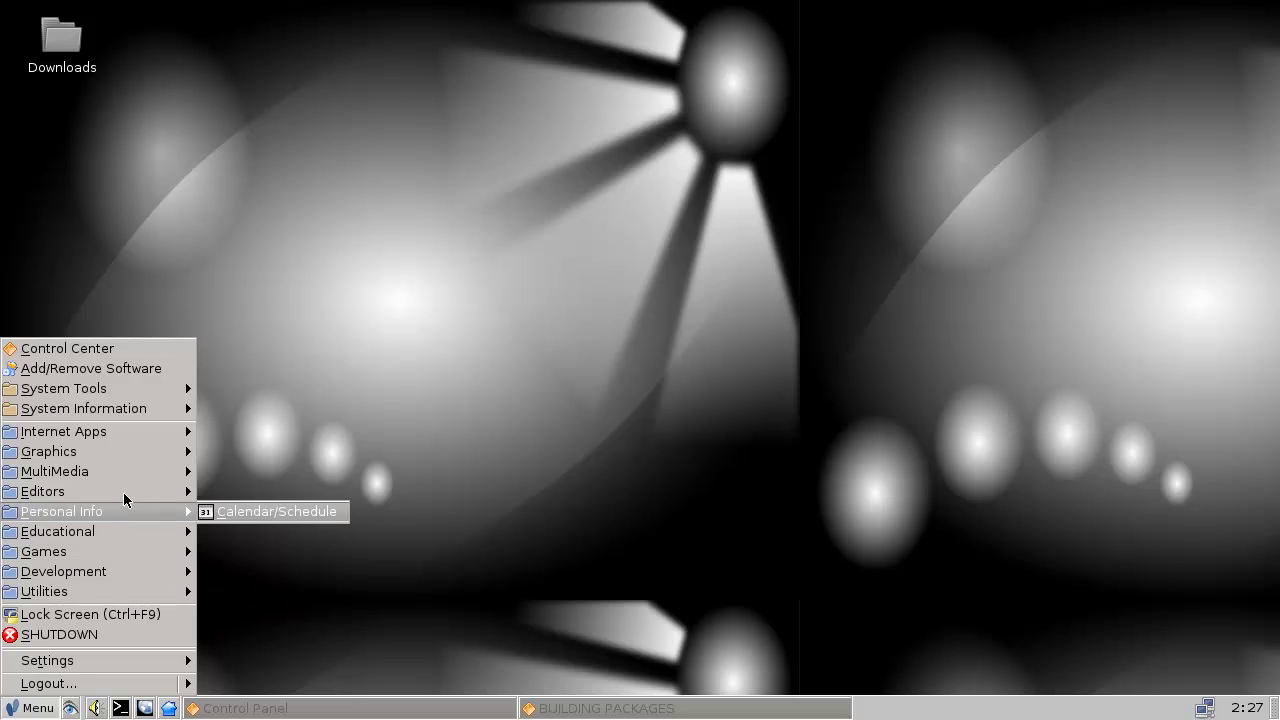
pyautogui.moveTo(123, 492)
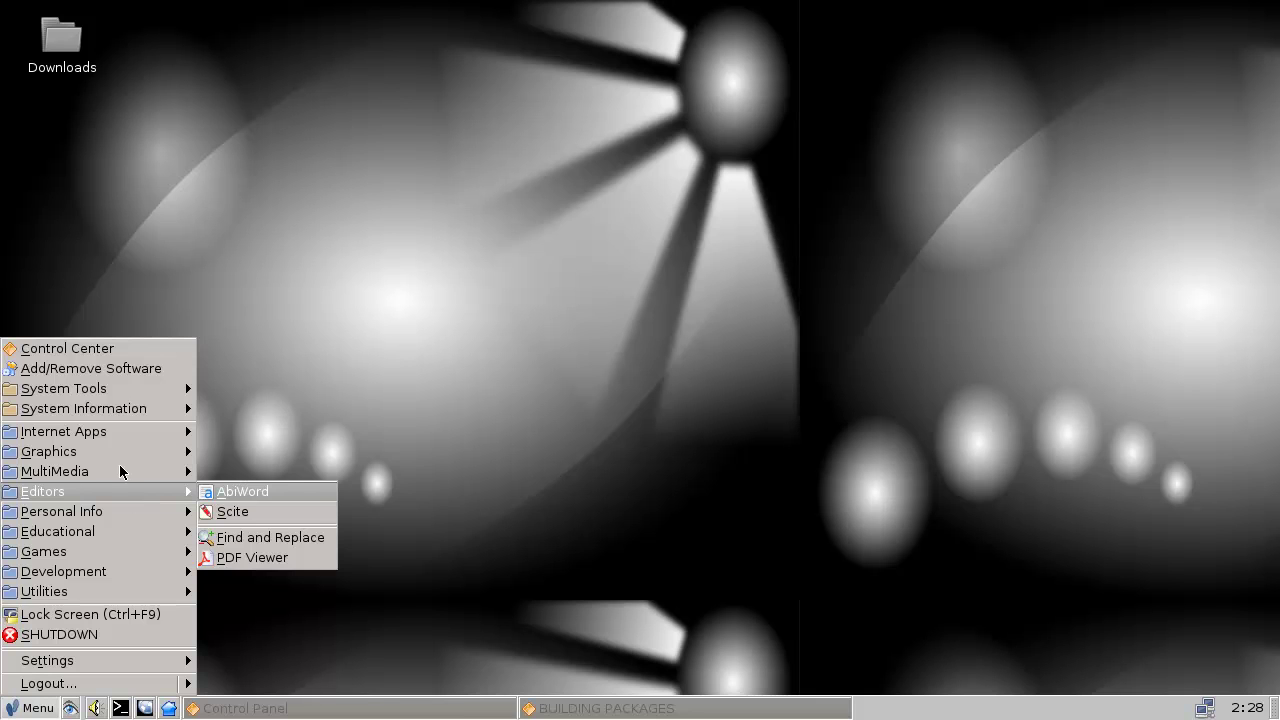
pyautogui.moveTo(114, 471)
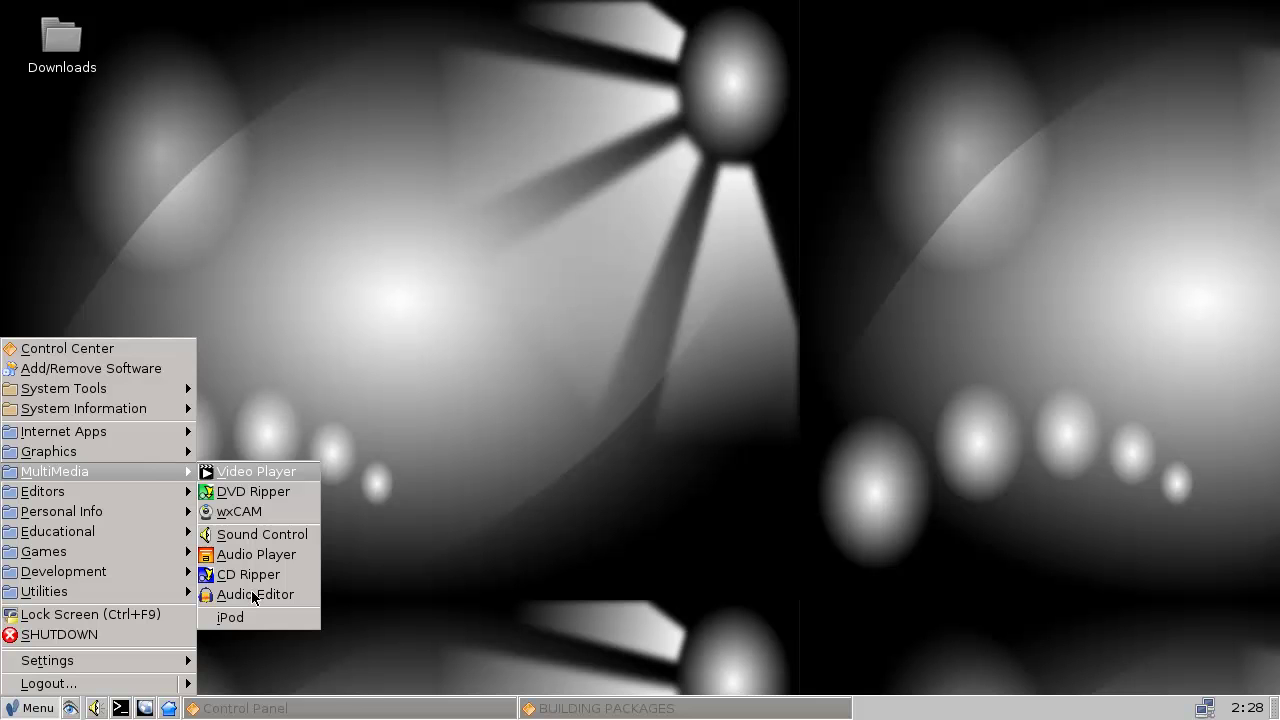
pyautogui.moveTo(174, 458)
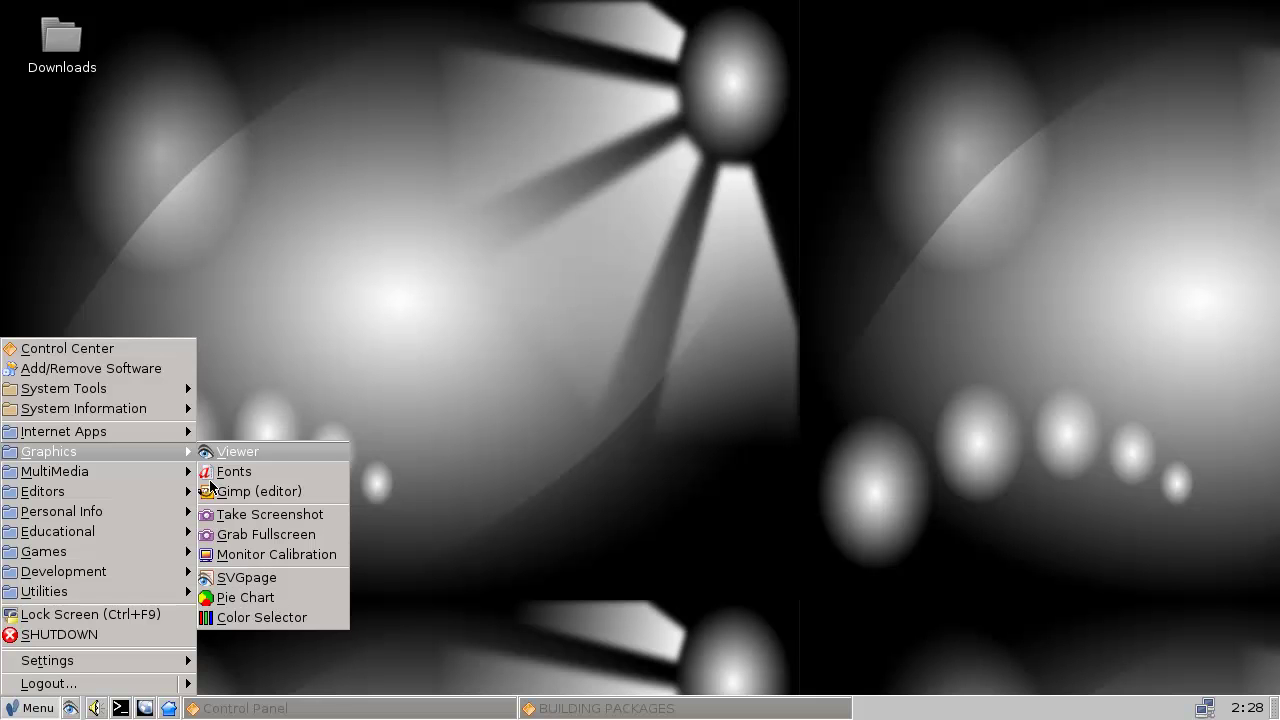
pyautogui.moveTo(156, 433)
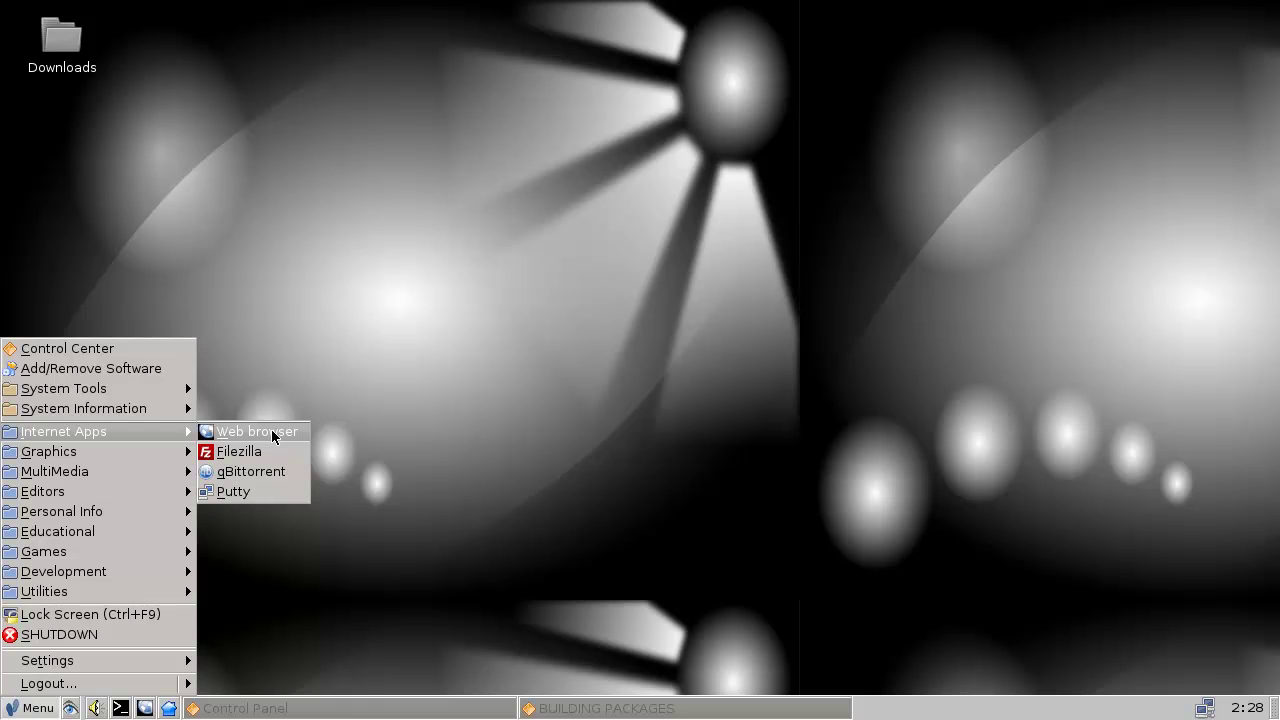
pyautogui.click(457, 674)
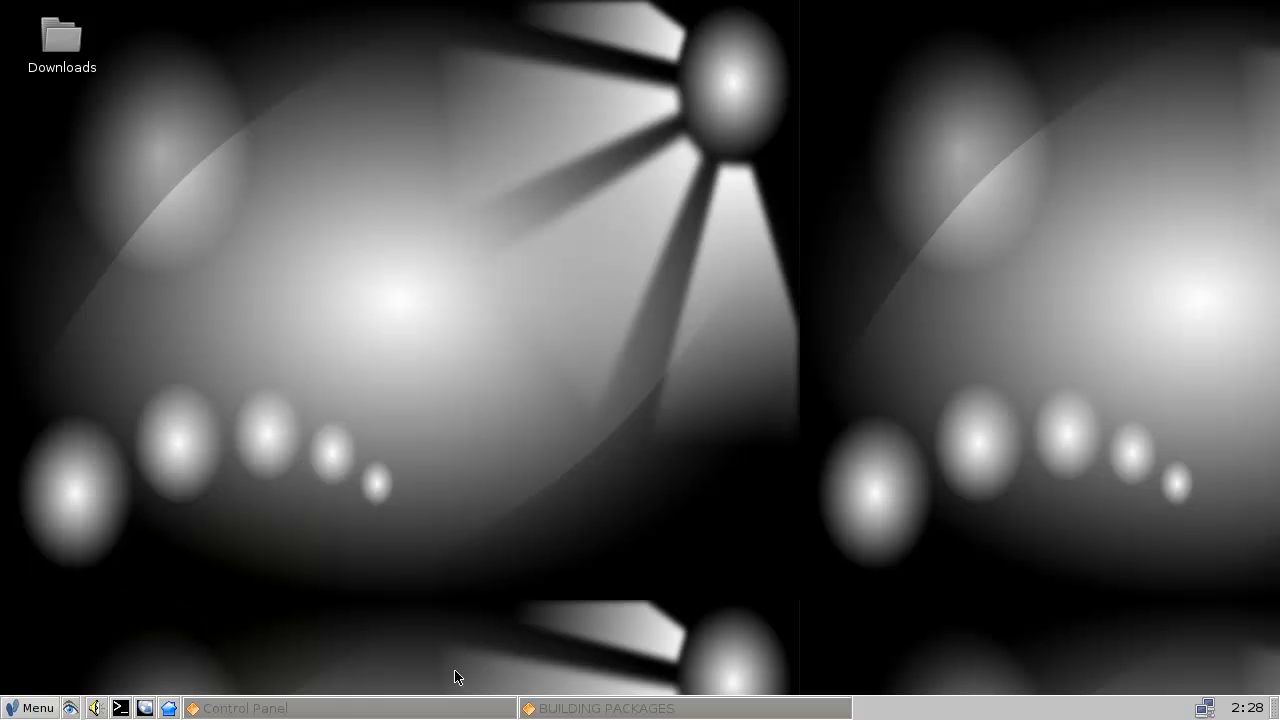
# - Restore the Control Panel and BUILDING PACKAGES windows and run uname -a in a new terminal
pyautogui.click(457, 703)
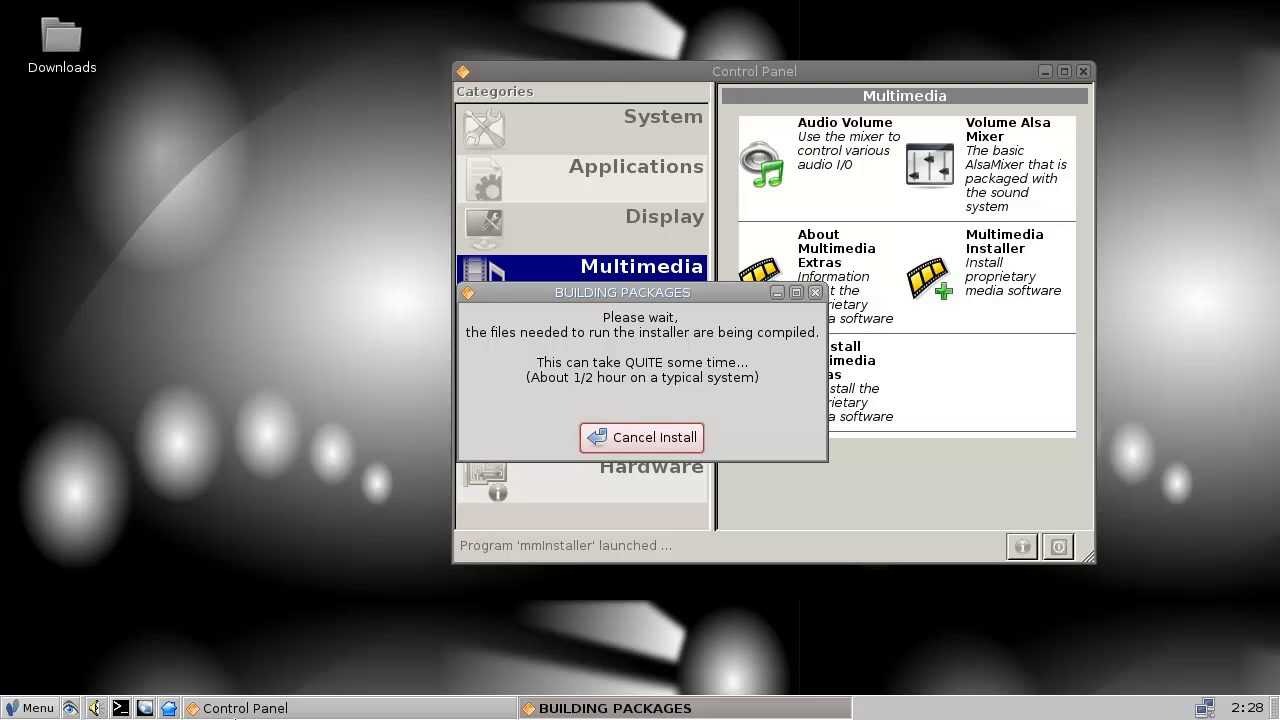
pyautogui.write('uname -a')
pyautogui.press('Return')
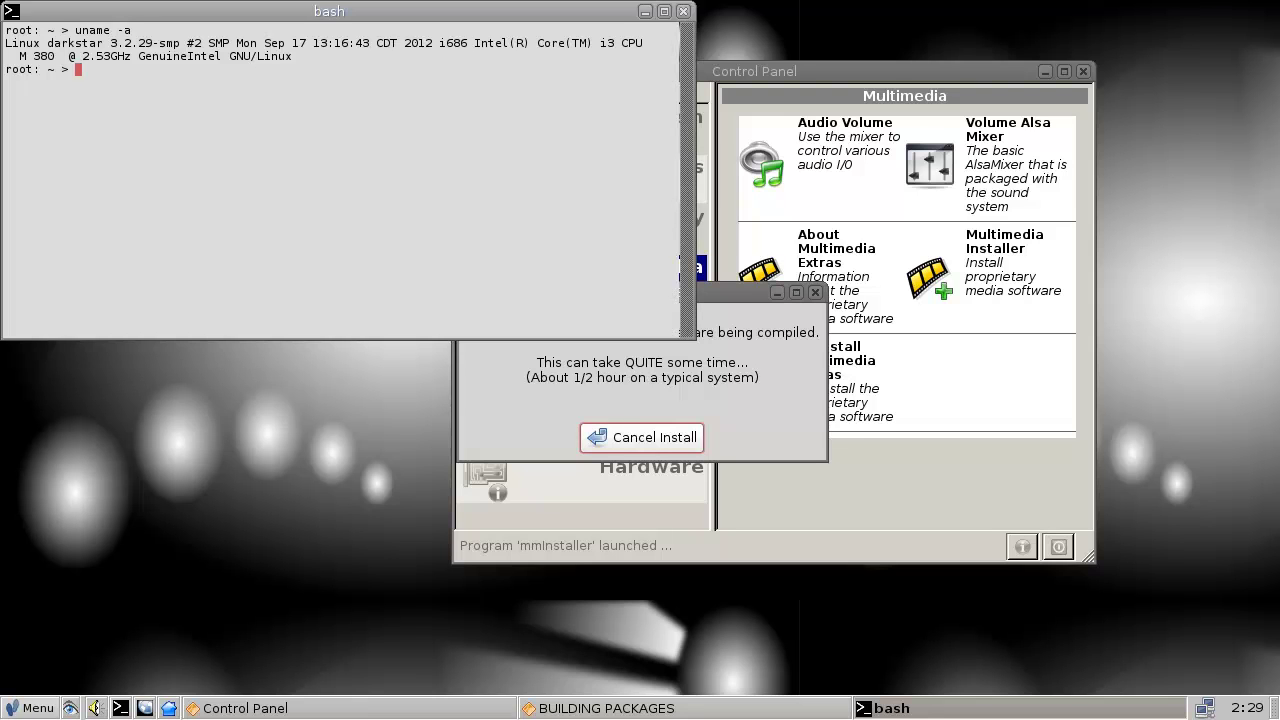
# - Try to run htop and ntop in the terminal
pyautogui.write('htop')
pyautogui.press('Return')
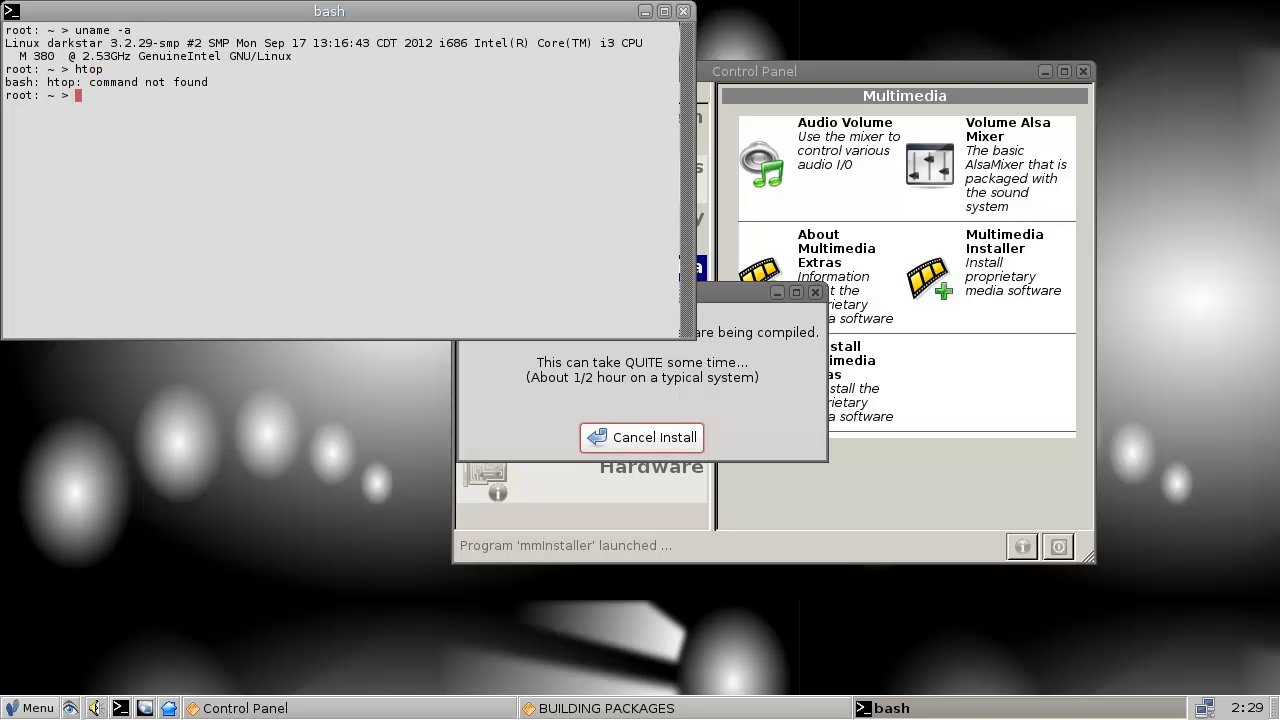
pyautogui.write('ntop')
pyautogui.press('Return')
# - Clear the terminal, run top to monitor the running processes, and close the terminal
pyautogui.write('clear')
pyautogui.press('Return')
pyautogui.write('top')
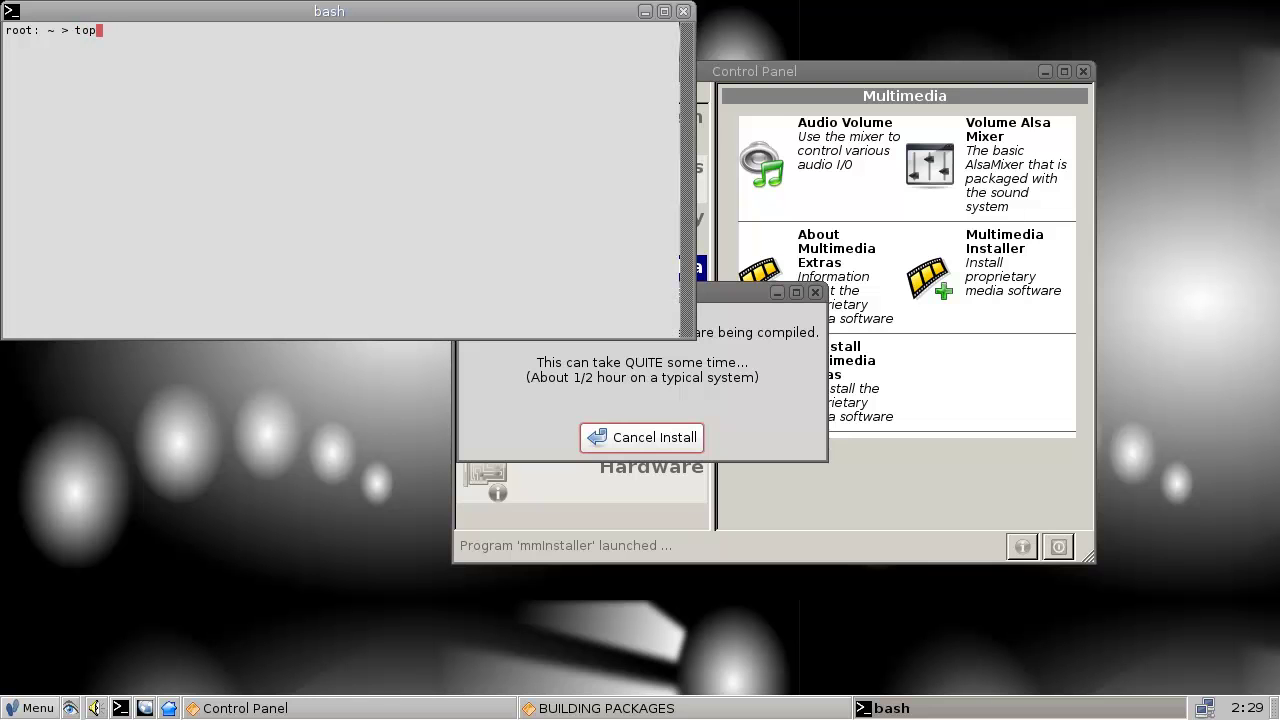
pyautogui.press('Return')
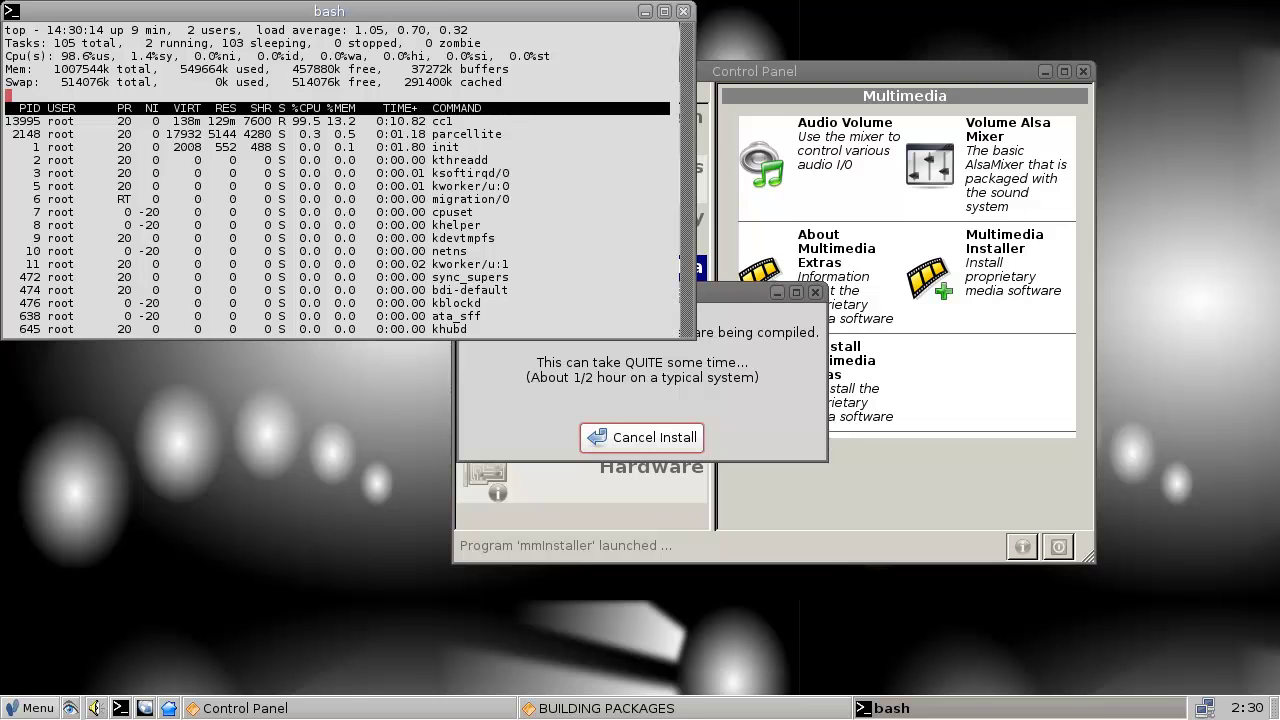
pyautogui.click(684, 12)
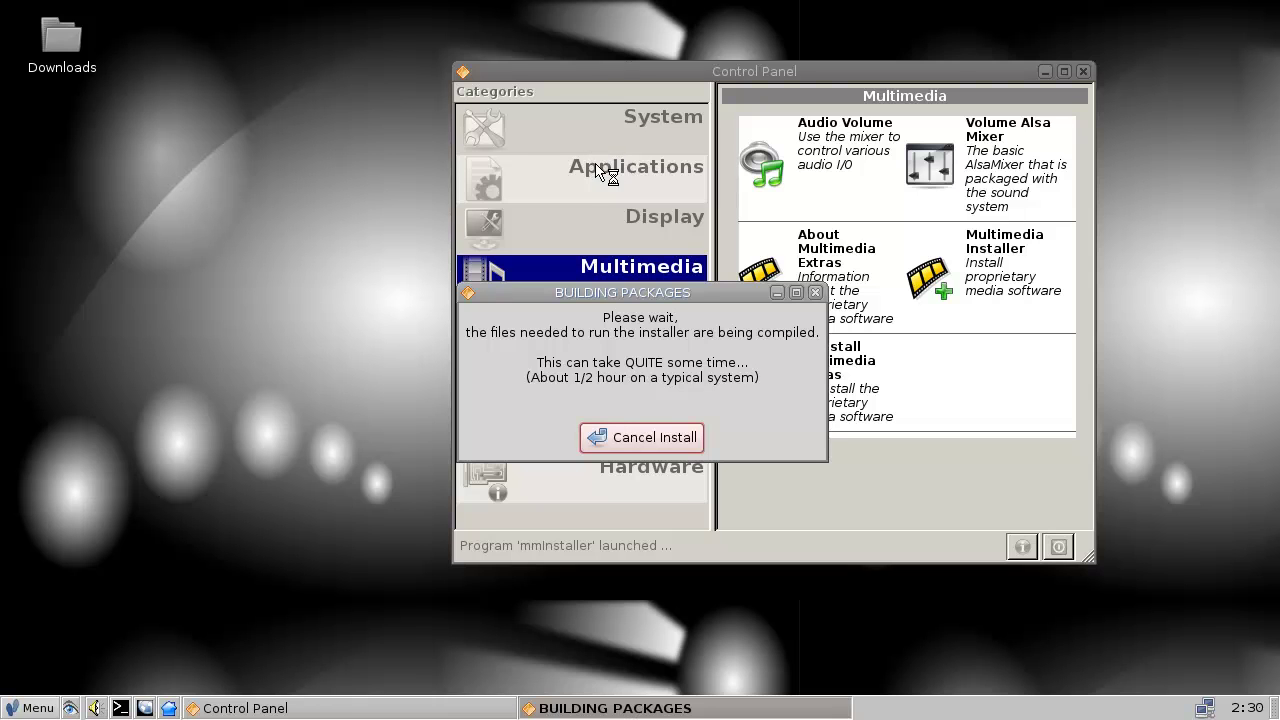
# - Open the file manager at /root, look over its File commands, and close it
pyautogui.click(33, 708)
pyautogui.click(246, 620)
pyautogui.click(176, 710)
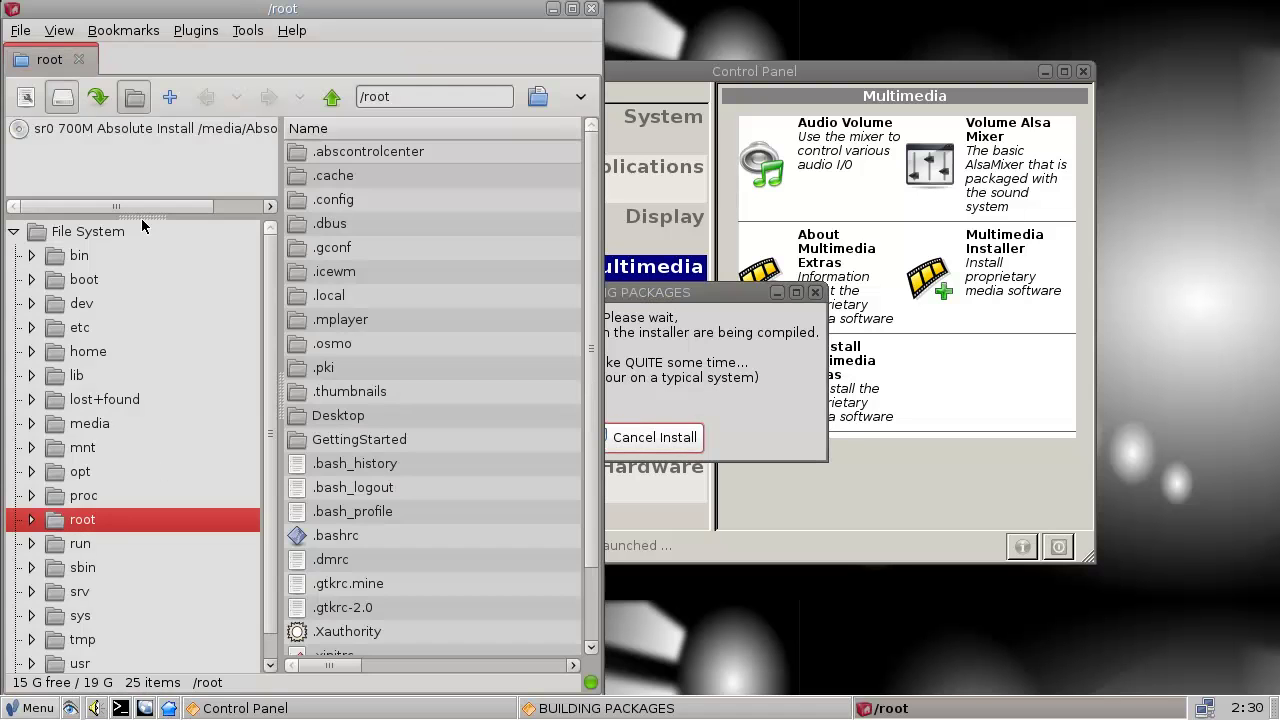
pyautogui.click(20, 31)
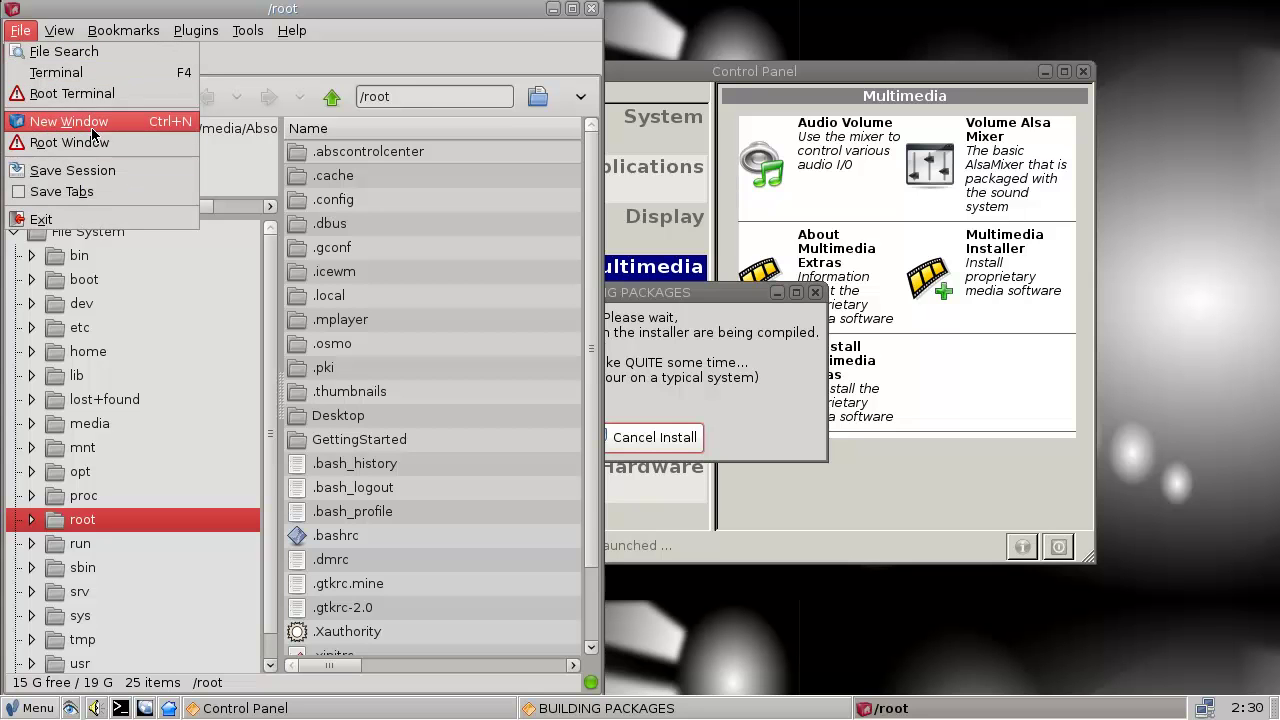
pyautogui.click(24, 712)
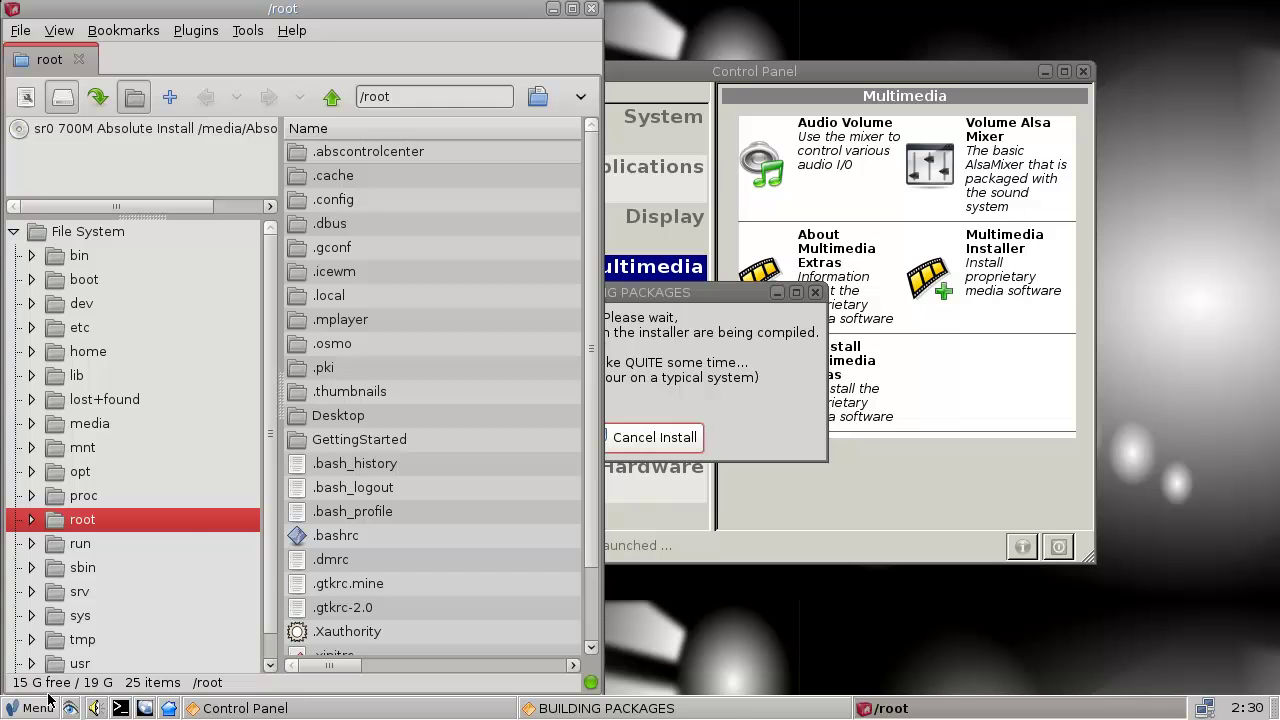
pyautogui.click(44, 709)
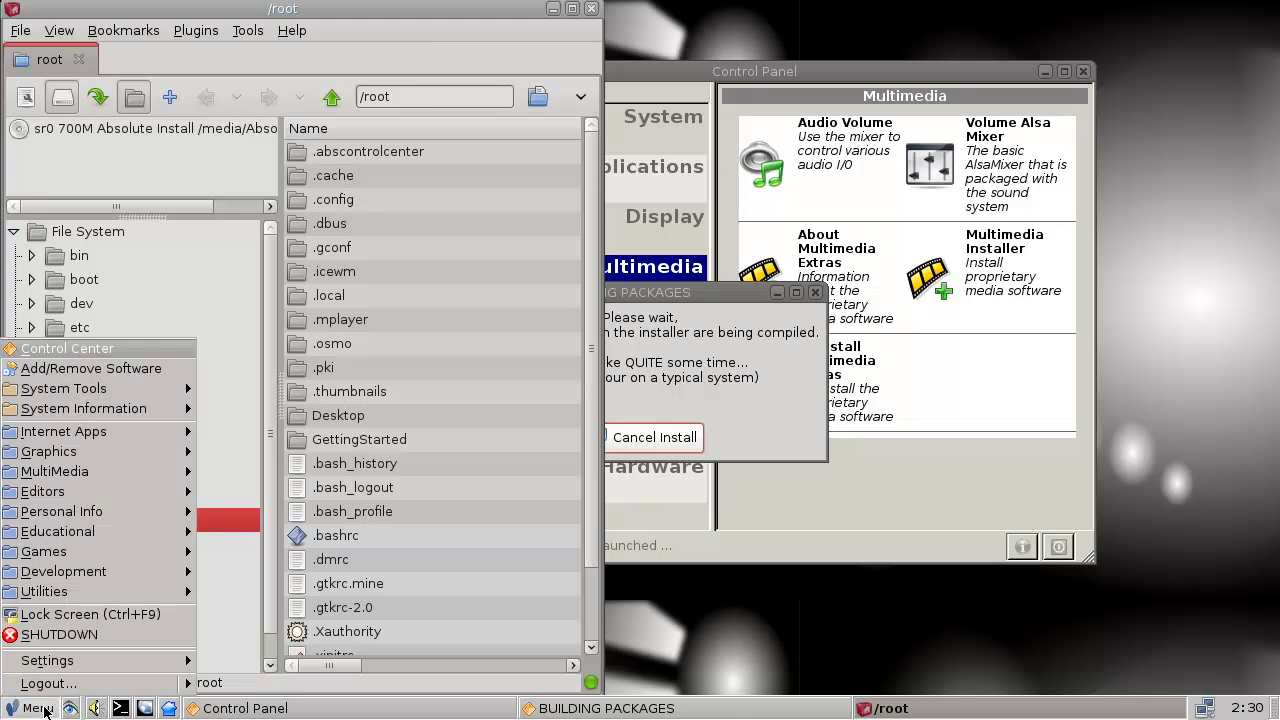
pyautogui.click(44, 709)
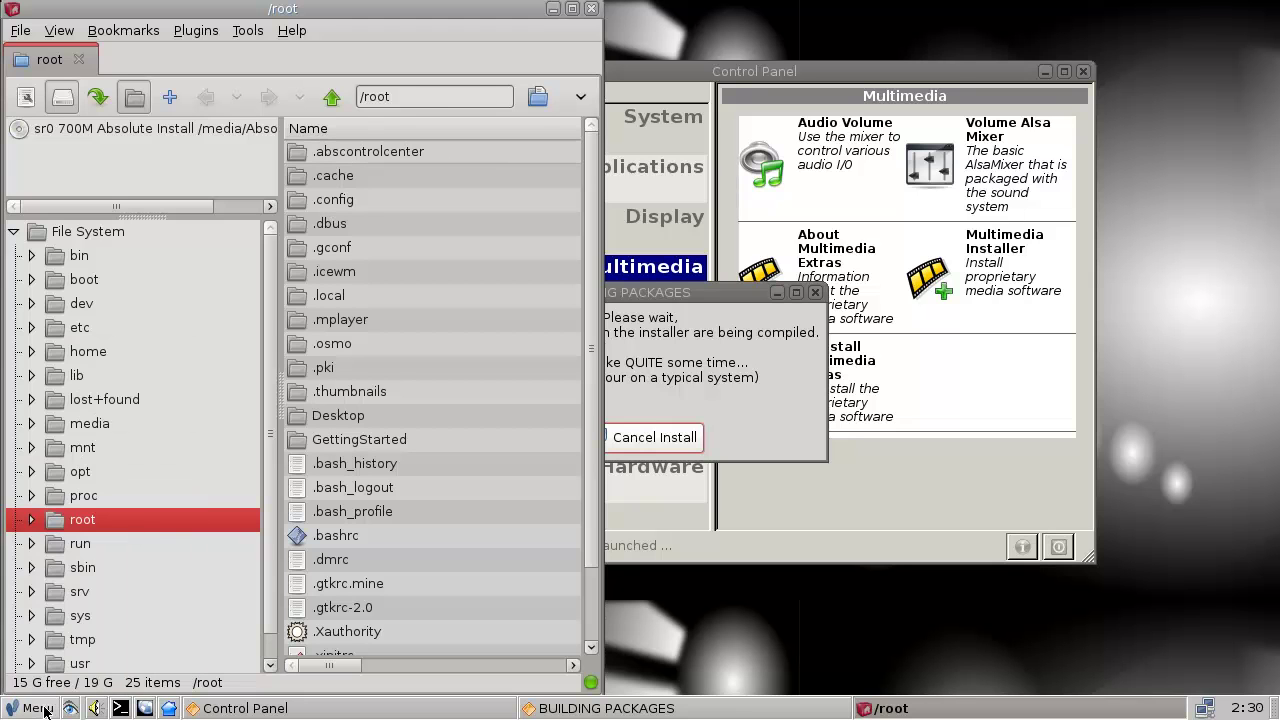
pyautogui.click(591, 8)
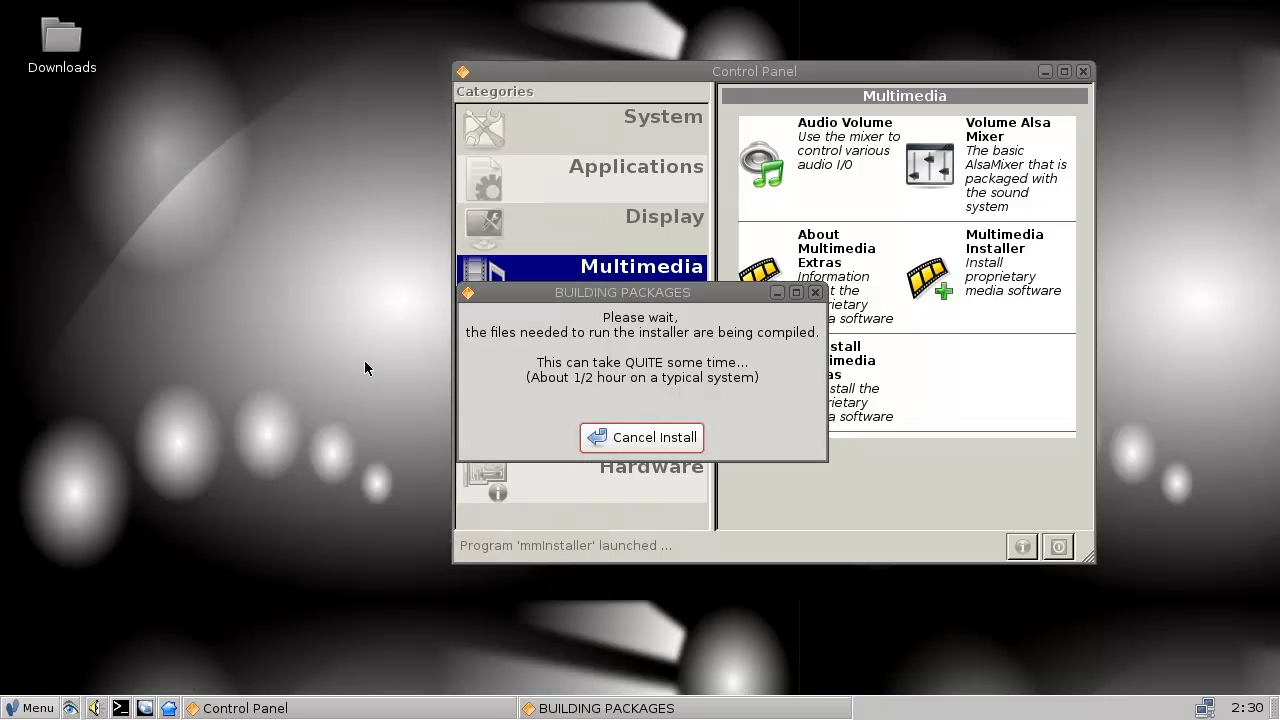
# - Launch the System Information utility from the System Information category
pyautogui.click(15, 711)
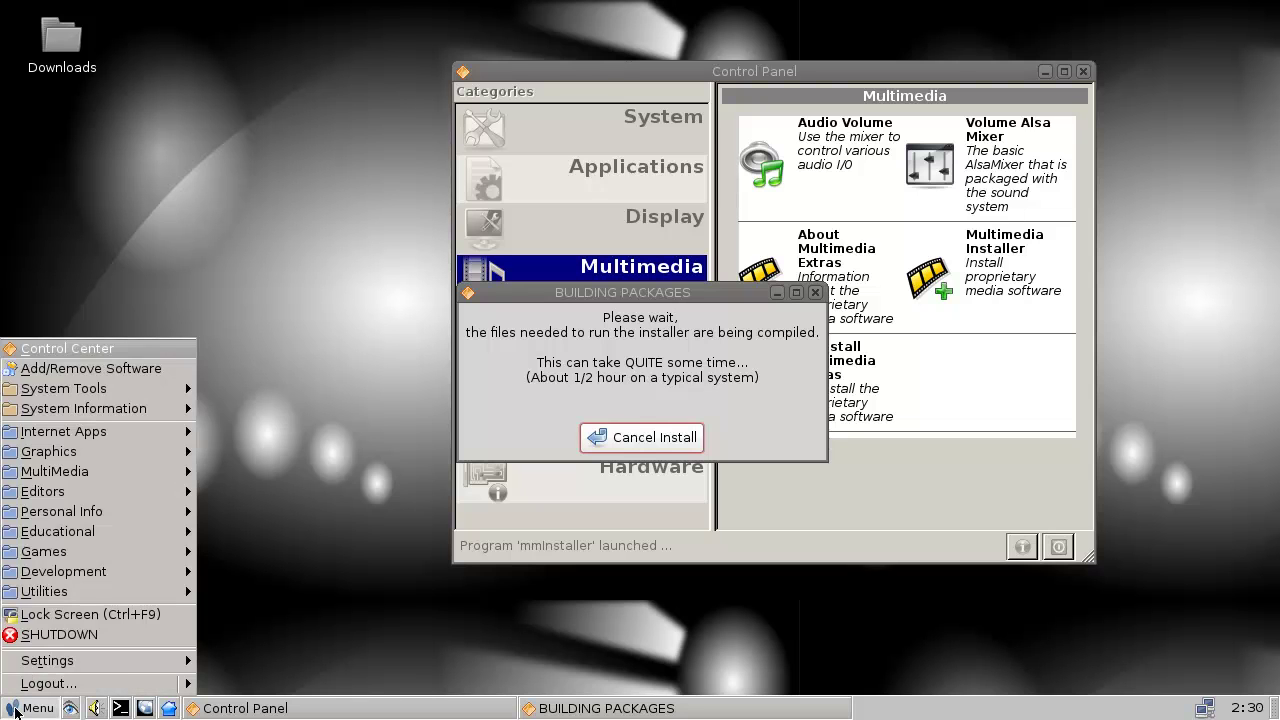
pyautogui.moveTo(172, 414)
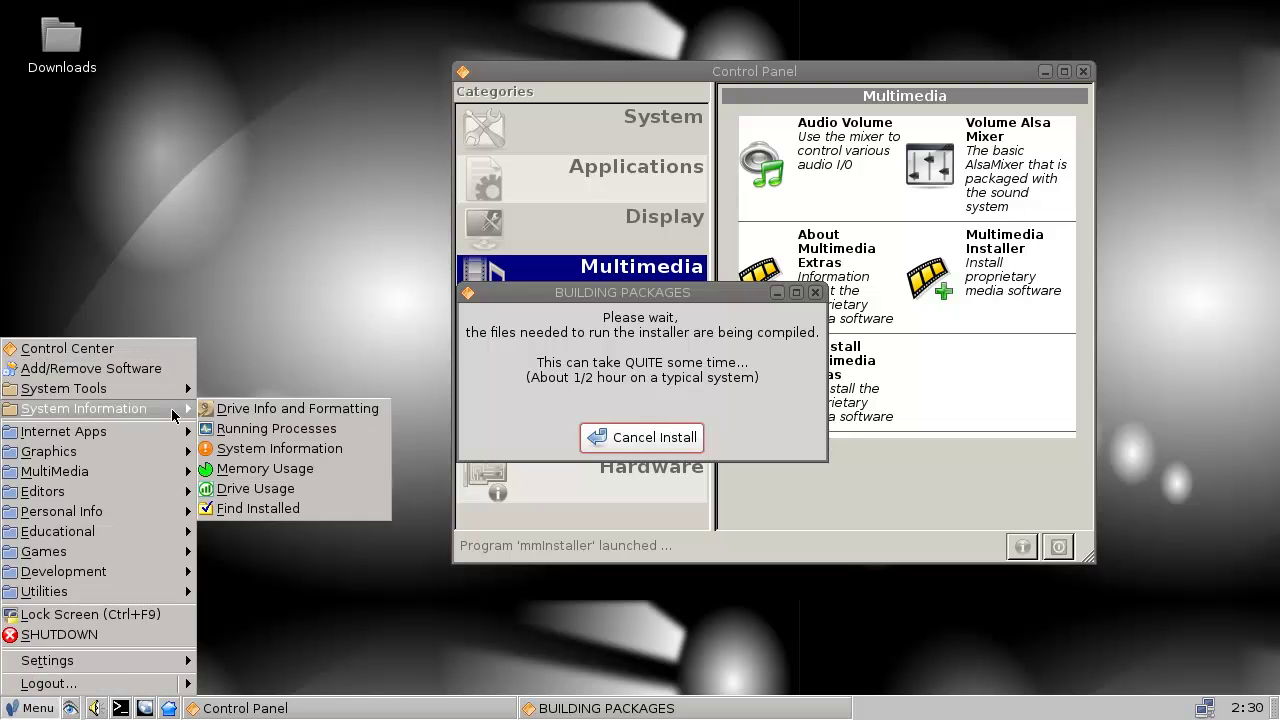
pyautogui.click(283, 453)
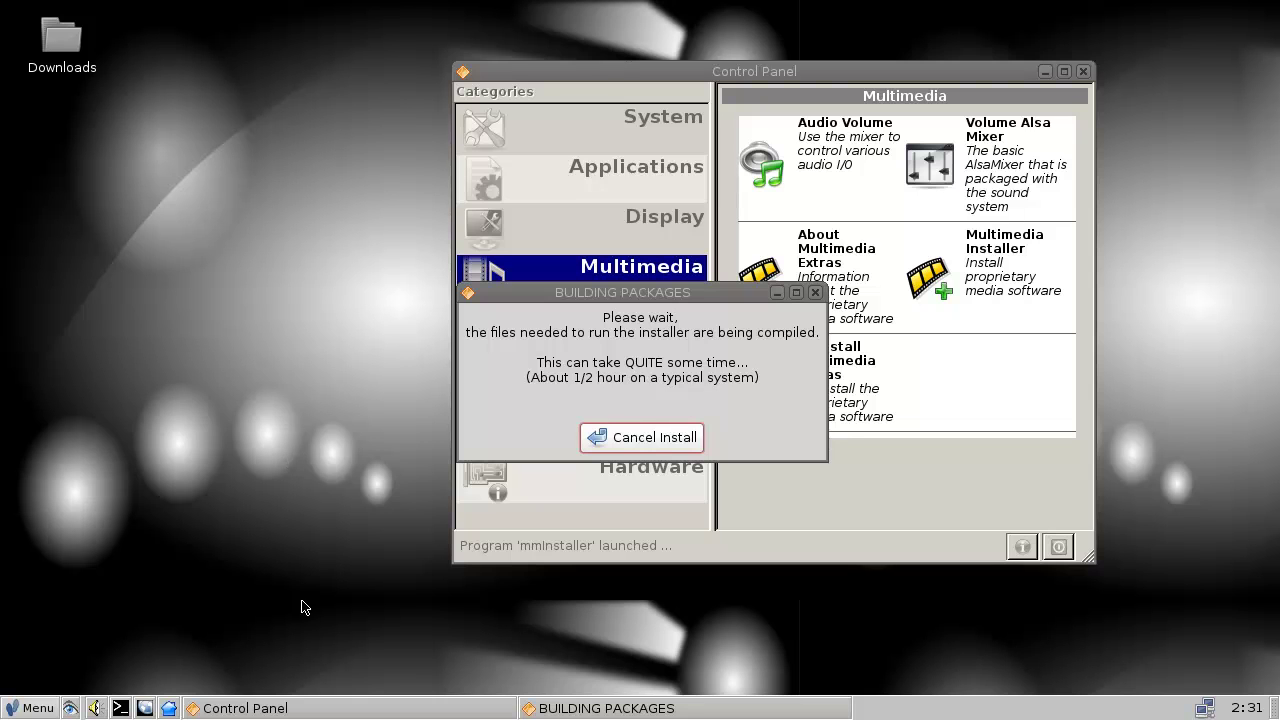
# - Look over the utilities available in the System Tools category
pyautogui.click(34, 707)
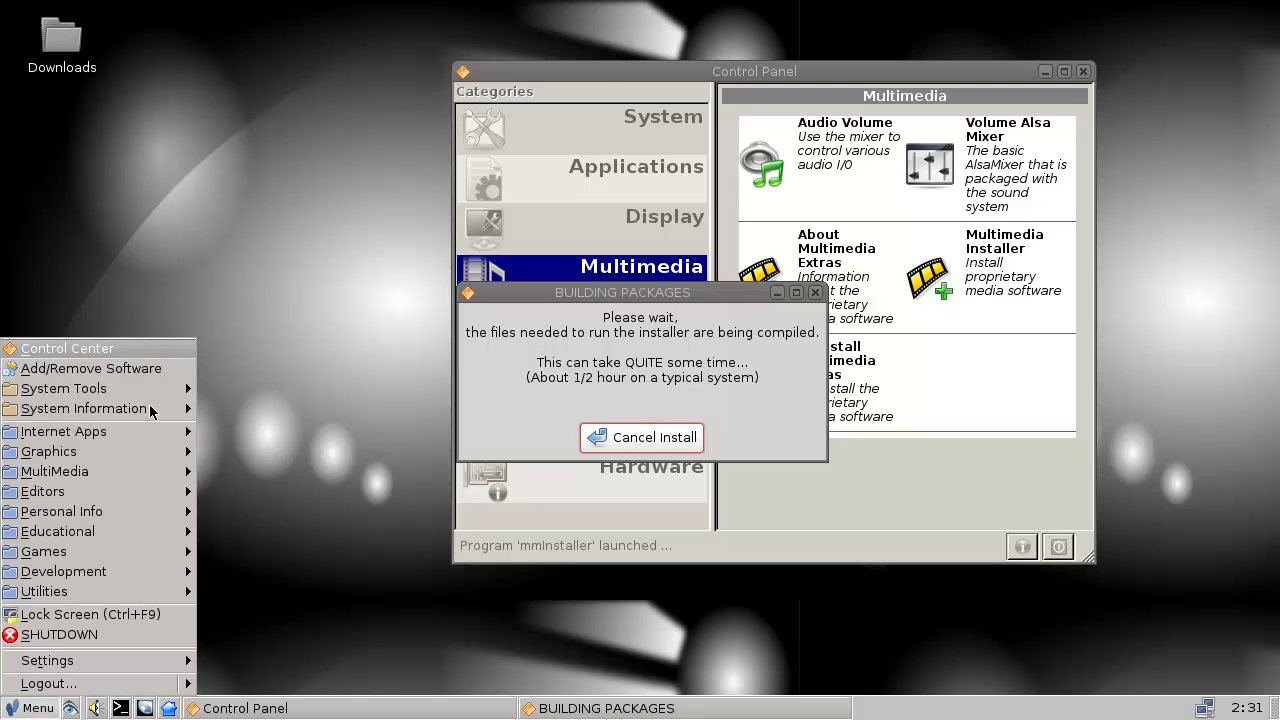
pyautogui.moveTo(150, 408)
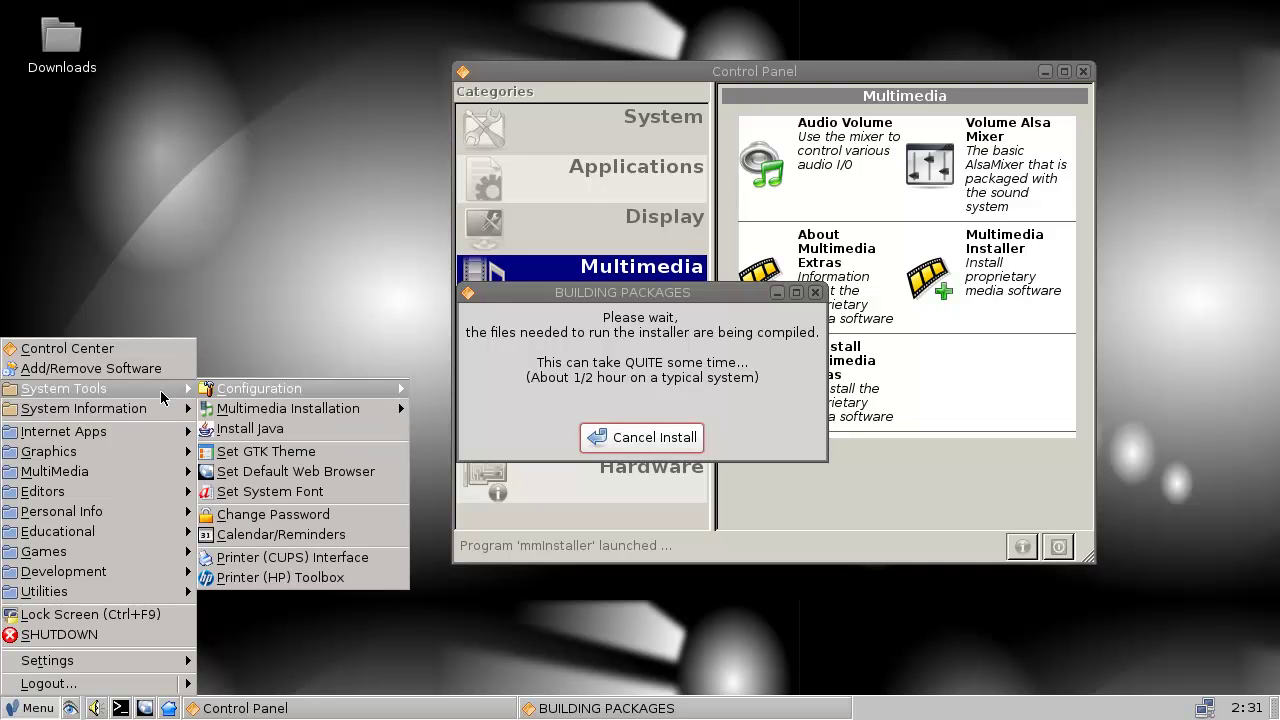
pyautogui.click(161, 396)
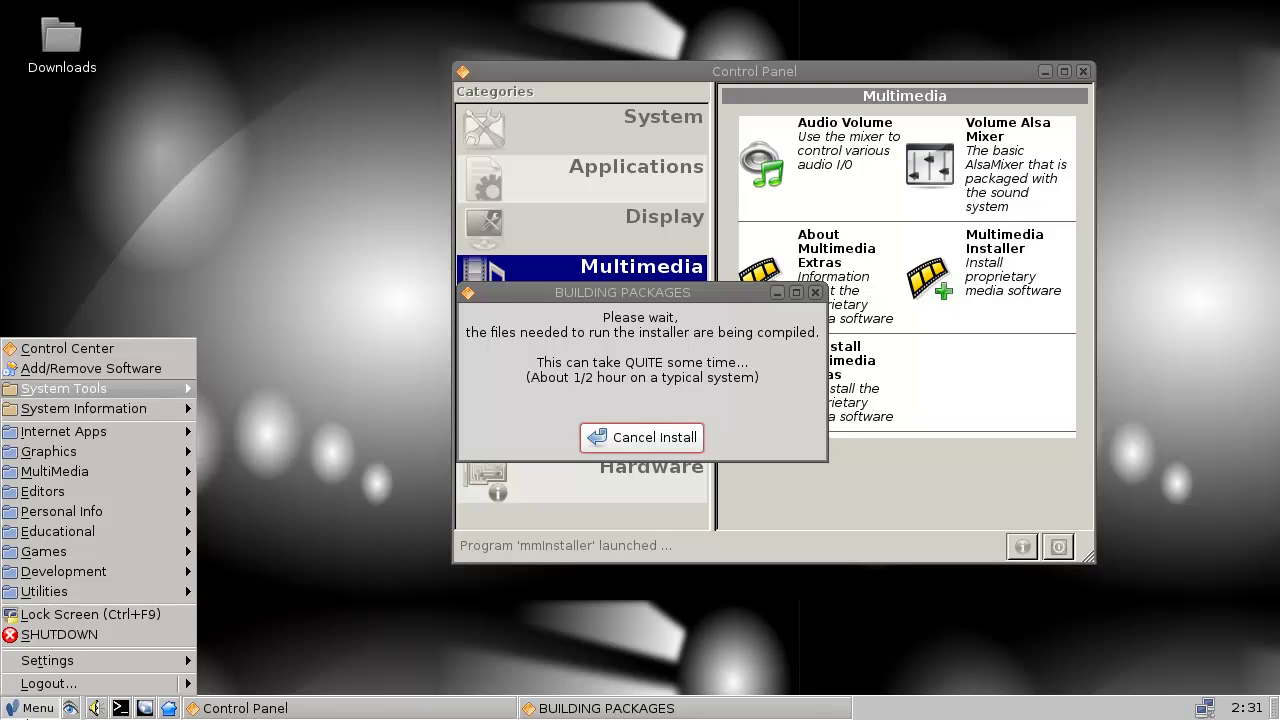
pyautogui.click(28, 712)
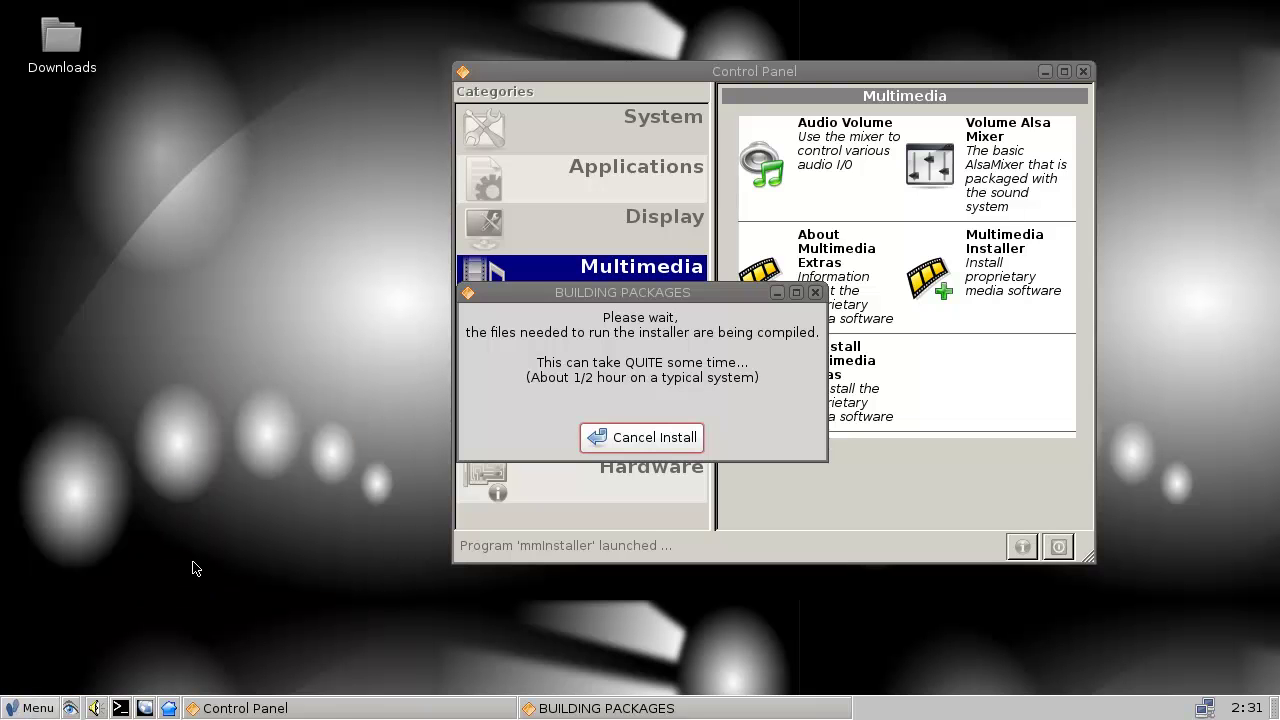